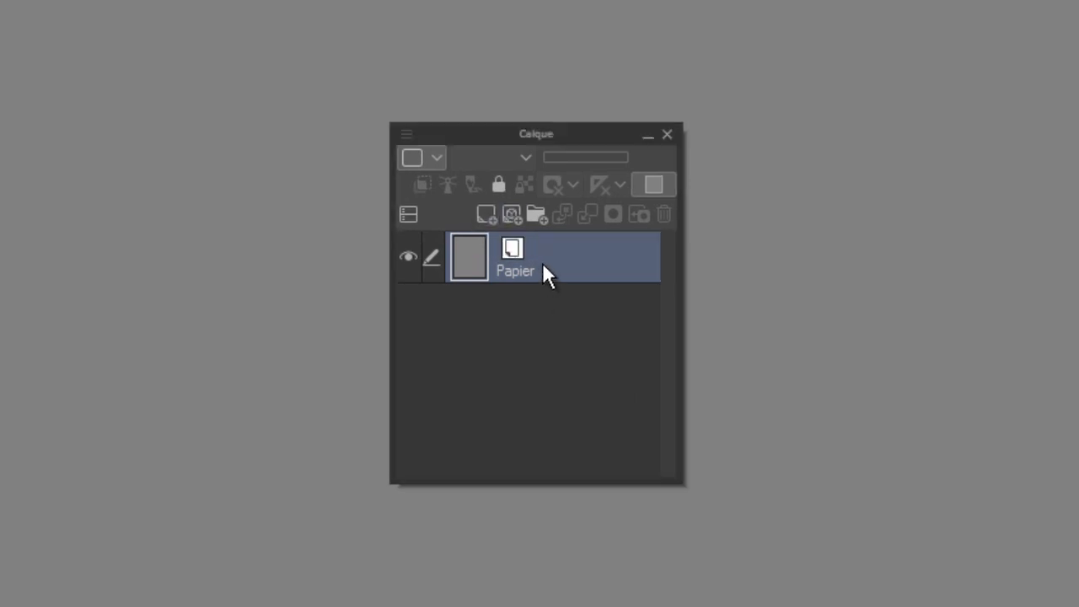
Step: Create a new raster layer above the paper layer and give it a red palette colour
click(486, 214)
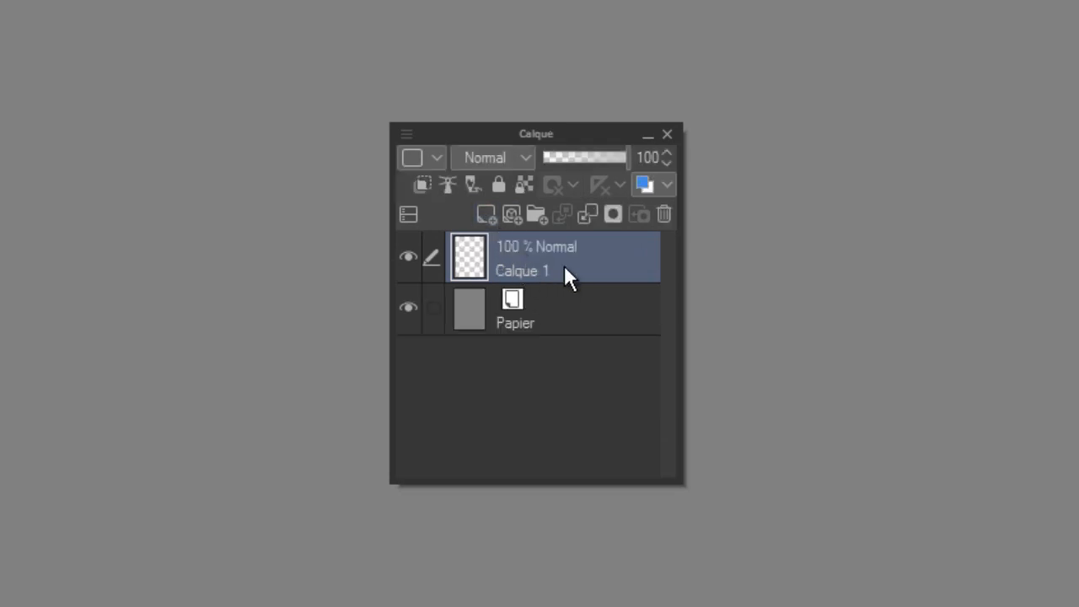
click(433, 157)
click(443, 218)
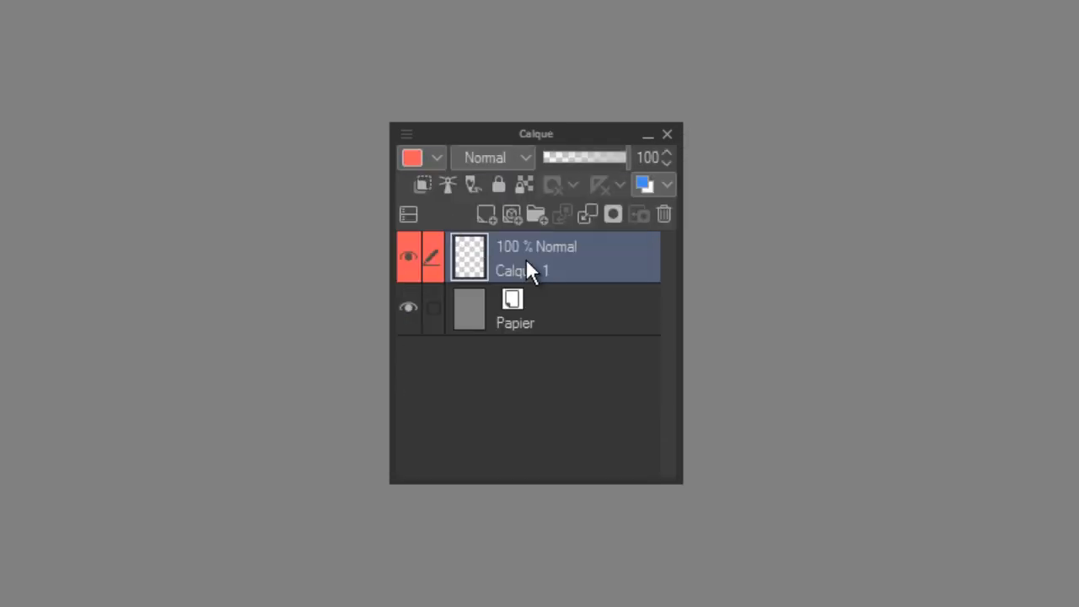
Step: Create a new vector layer above Calque 1 and give it a green palette colour
click(511, 215)
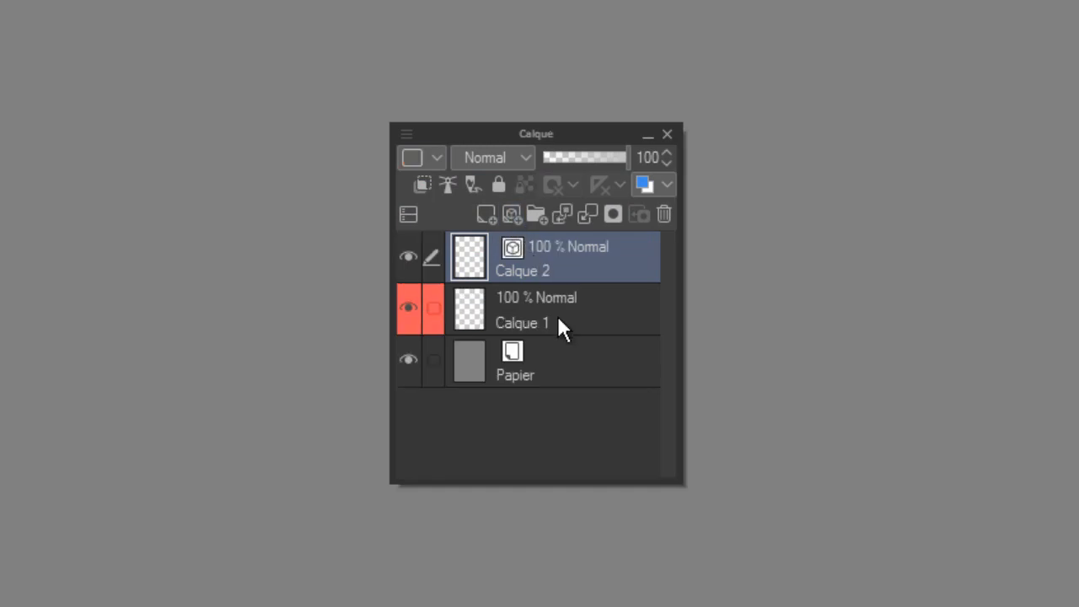
click(433, 157)
click(460, 298)
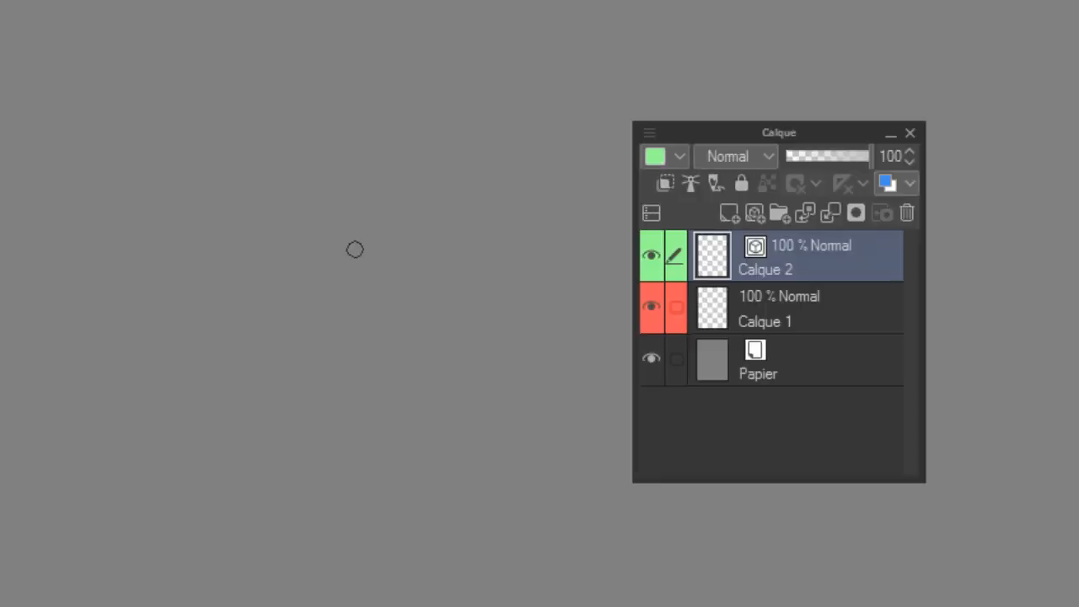
Step: Draw a green V on vector layer Calque 2 and a red P on raster layer Calque 1
mouse_move(320, 218)
mouse_down()
mouse_move(359, 294)
mouse_move(419, 301)
mouse_move(461, 211)
mouse_up()
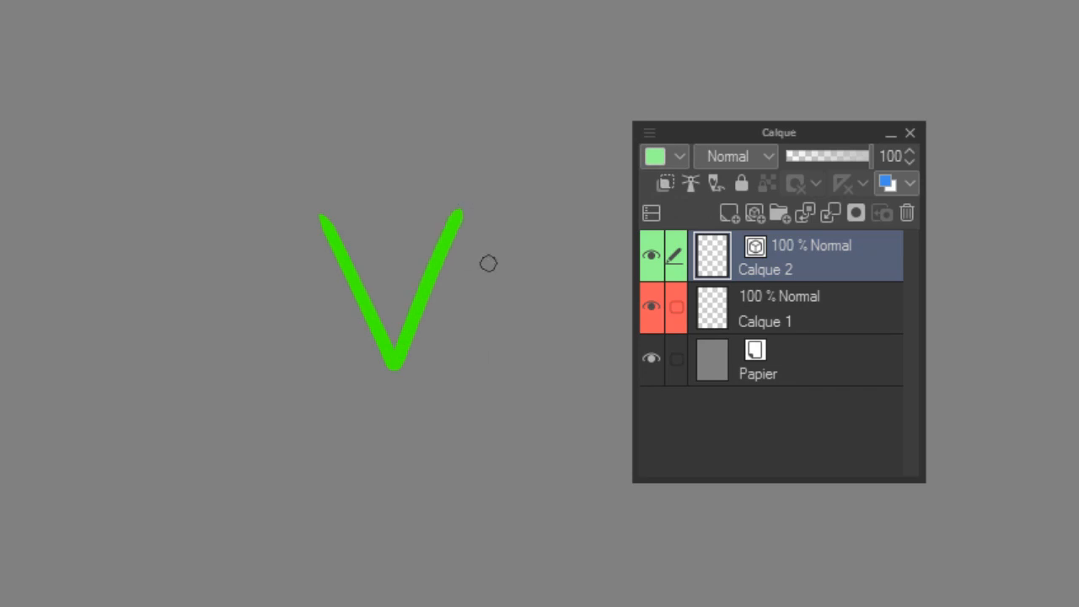
key(alt+bracketleft)
mouse_move(178, 211)
mouse_down()
mouse_move(185, 362)
mouse_move(186, 241)
mouse_move(175, 211)
mouse_move(247, 228)
mouse_move(225, 290)
mouse_move(174, 304)
mouse_up()
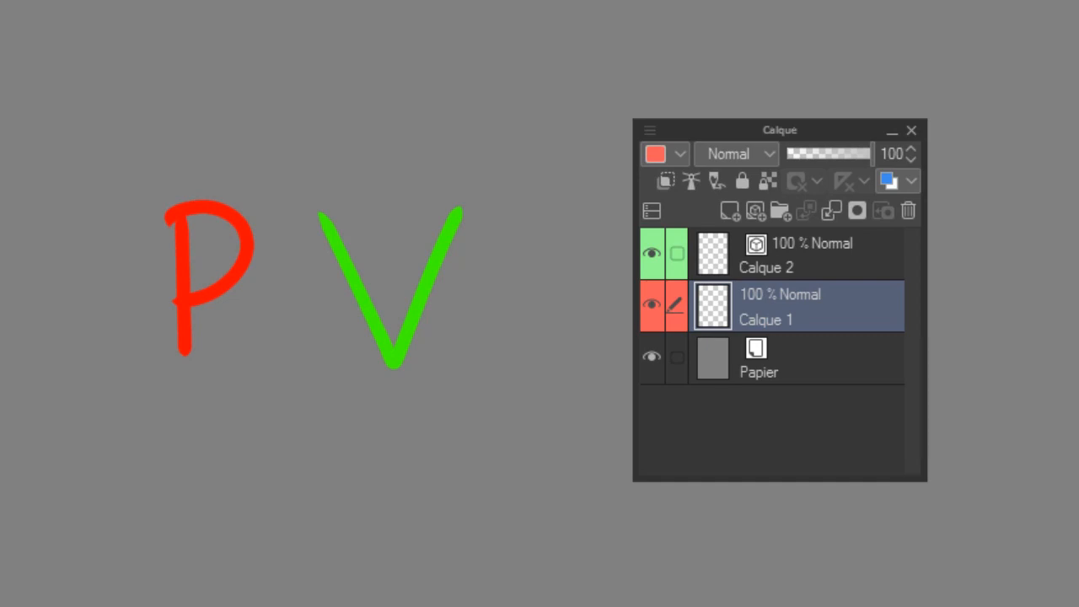
Step: Transform Calque 1 and Calque 2 together, shrinking the P and V to a tiny size
ctrl+click(835, 262)
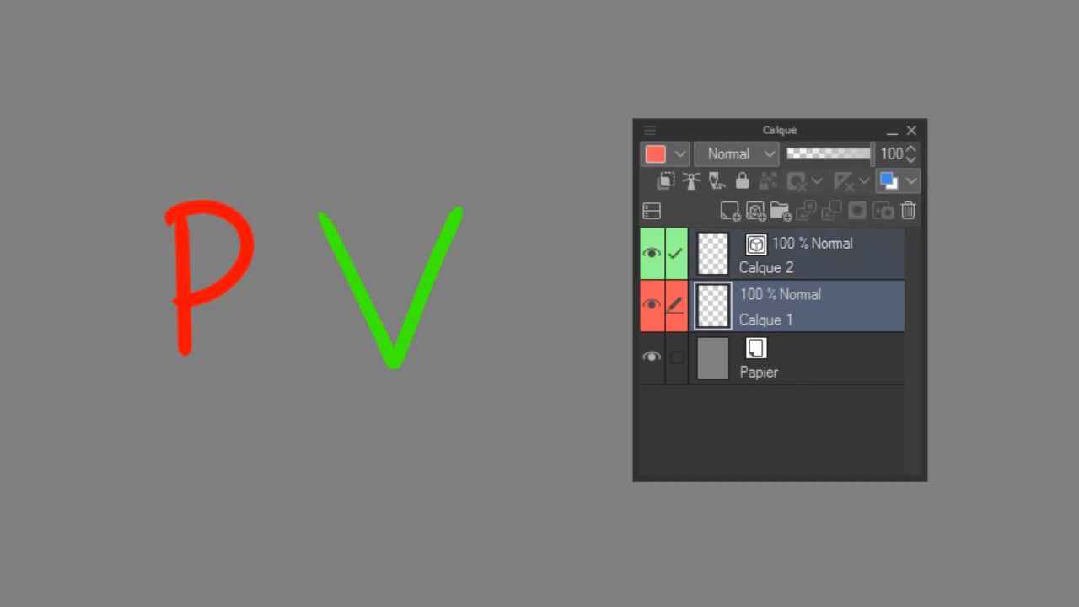
key(ctrl+t)
mouse_move(467, 200)
mouse_down()
mouse_move(380, 284)
mouse_move(329, 278)
mouse_up()
key(Return)
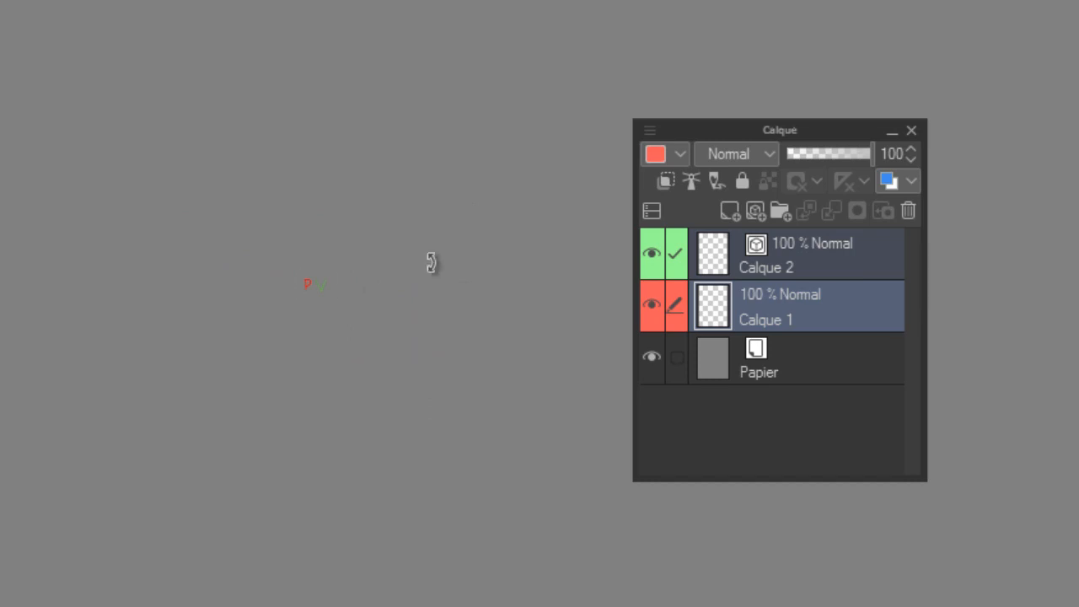
Step: Enlarge the tiny P and V on both layers together until they fill most of the canvas area
key(ctrl+t)
drag(333, 275, 566, 116)
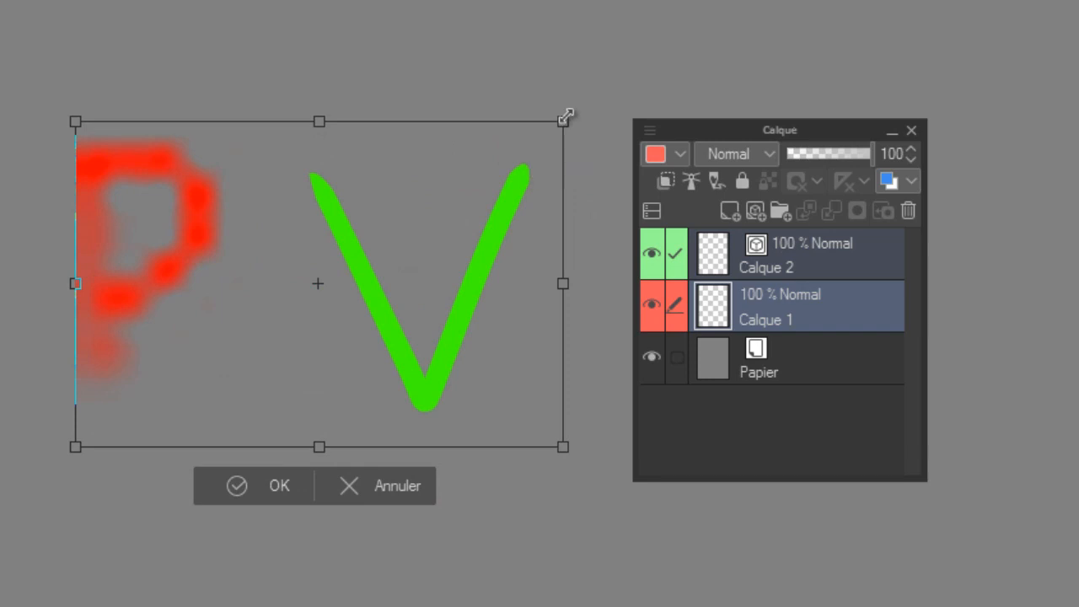
key(Return)
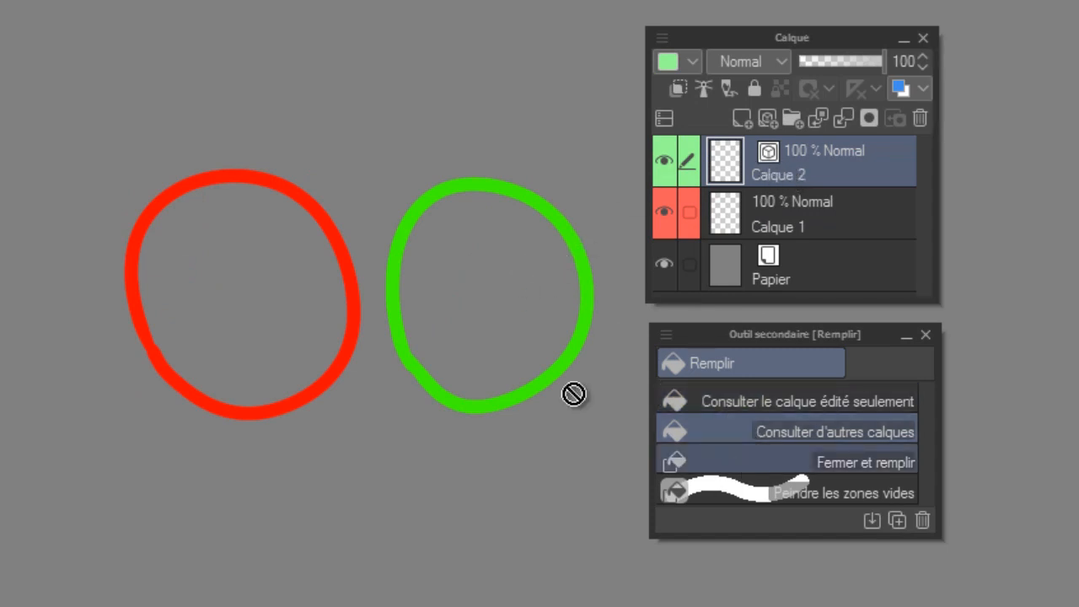
Step: Fill the inside of the red circle on raster layer Calque 1
click(788, 209)
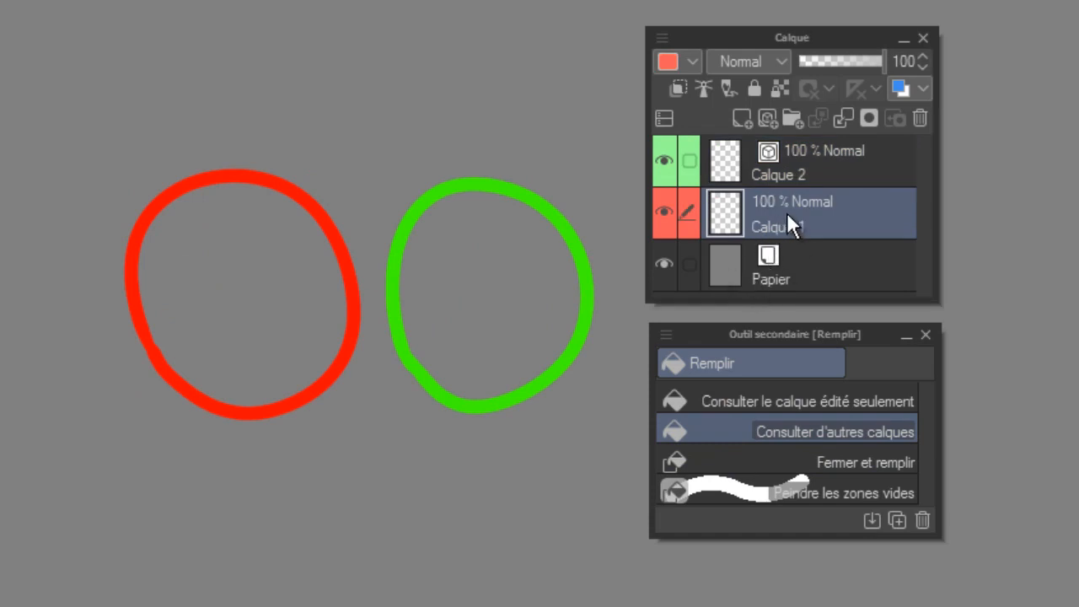
click(307, 290)
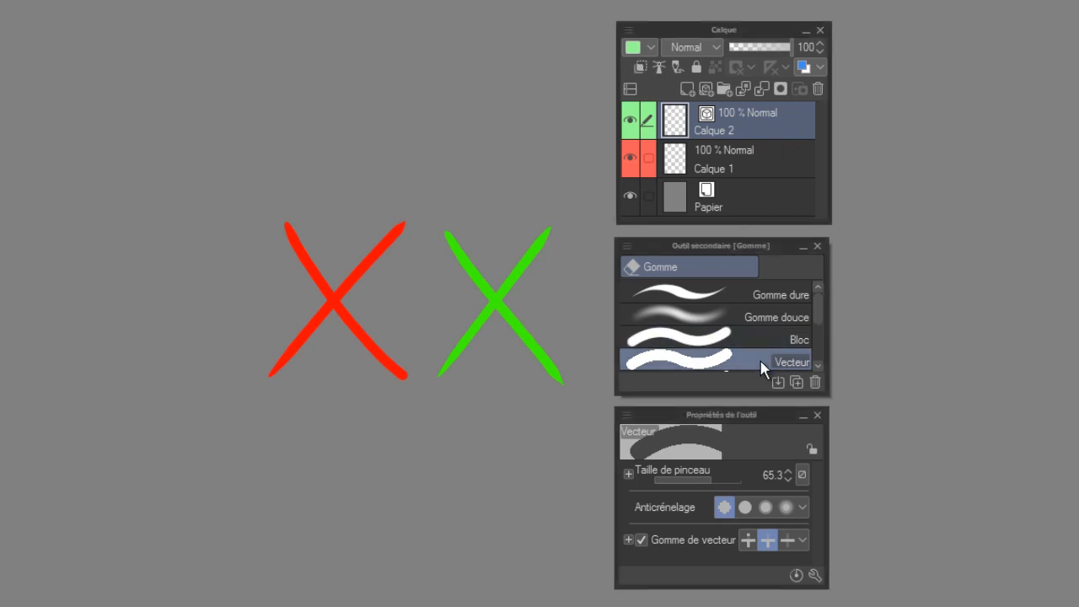
Step: Apply the Vecteur eraser to the upper-right arm of the red X on Calque 1 and of the green X on Calque 2
click(750, 158)
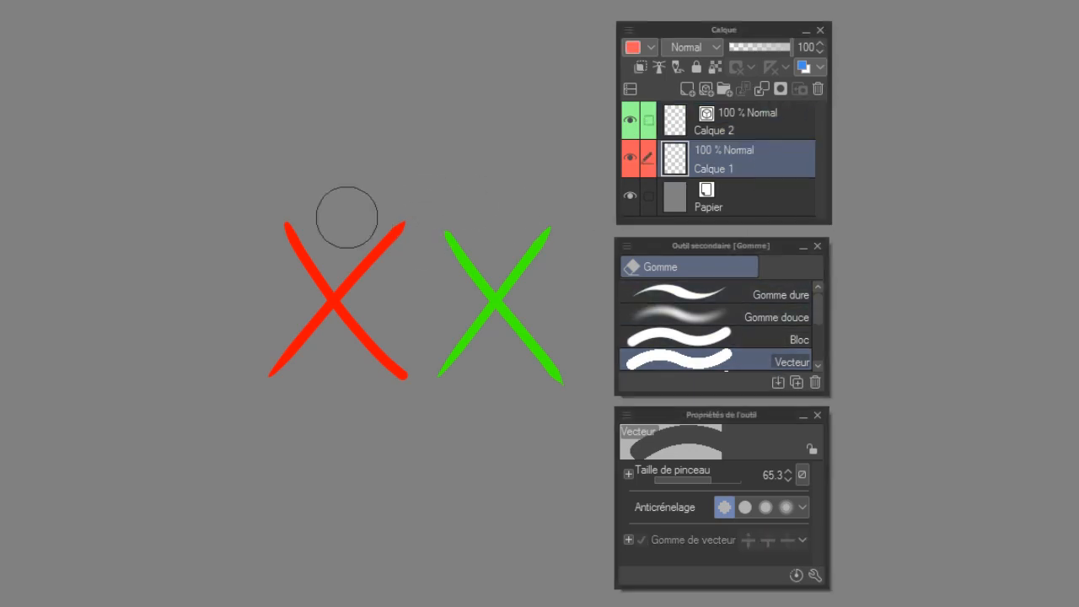
click(366, 248)
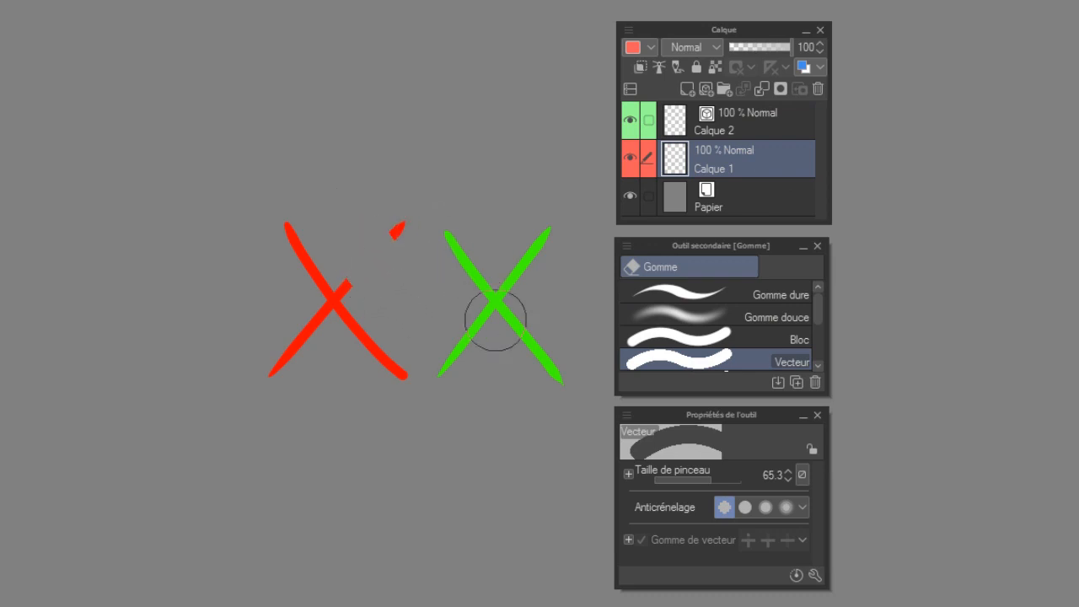
click(747, 123)
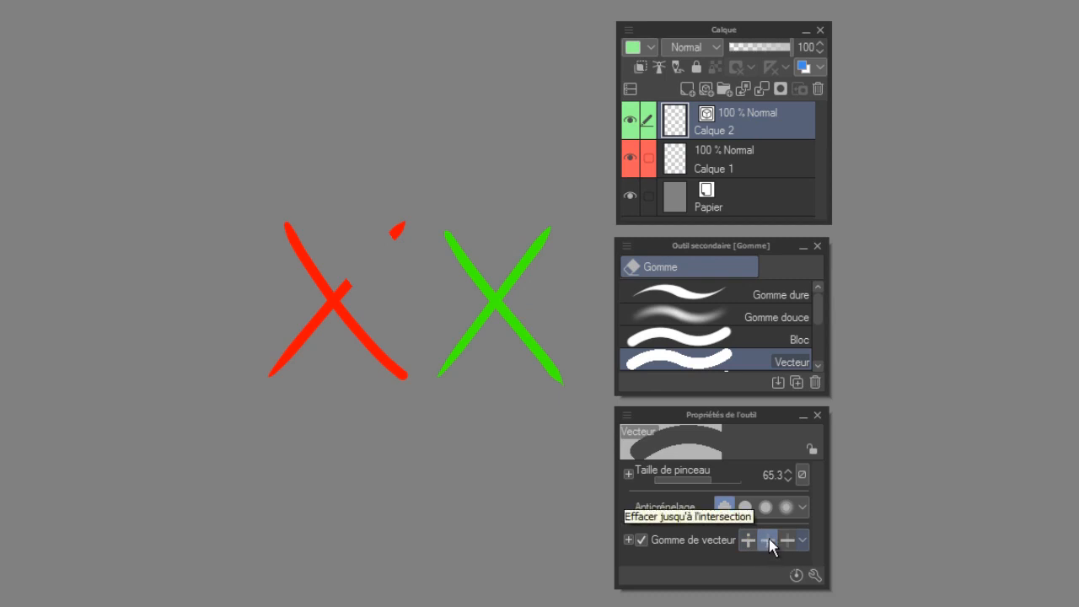
click(542, 233)
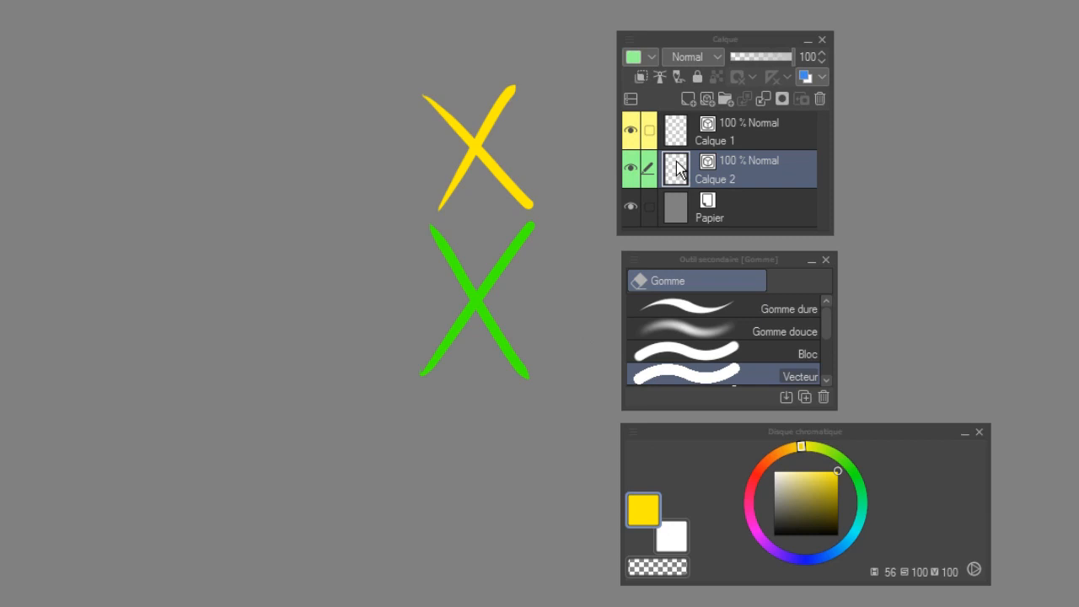
Step: Erase the green X's upper-right arm on Calque 2 up to the intersection with the Vecteur eraser
click(679, 167)
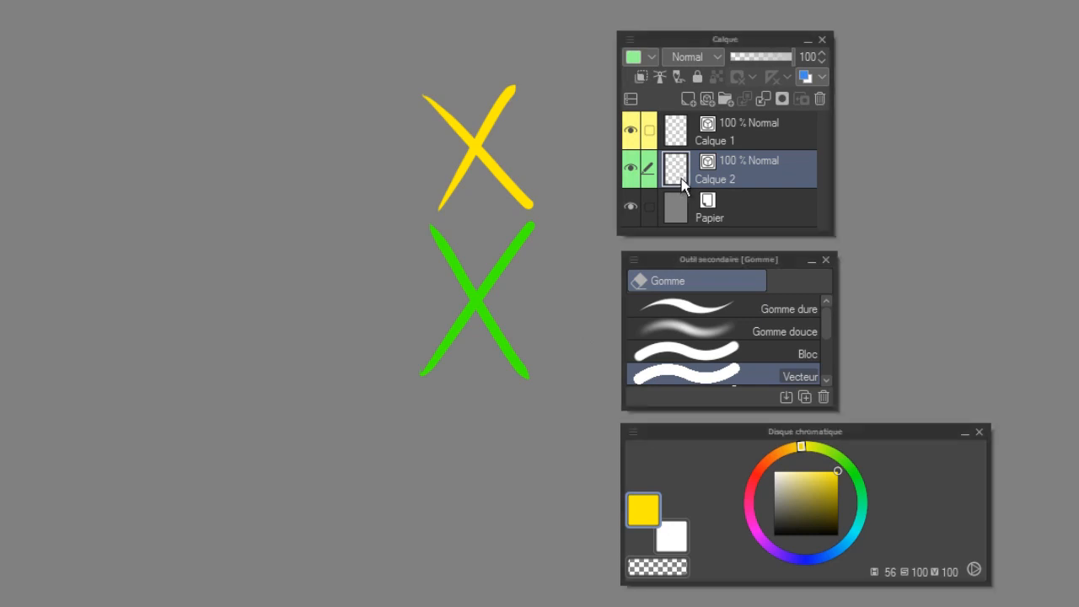
click(759, 371)
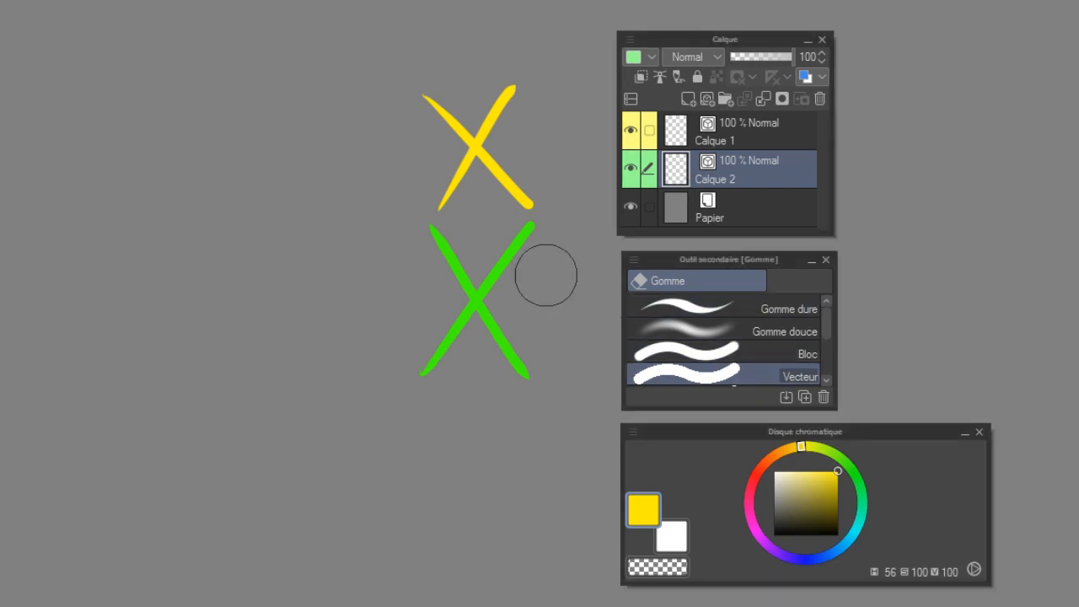
click(506, 250)
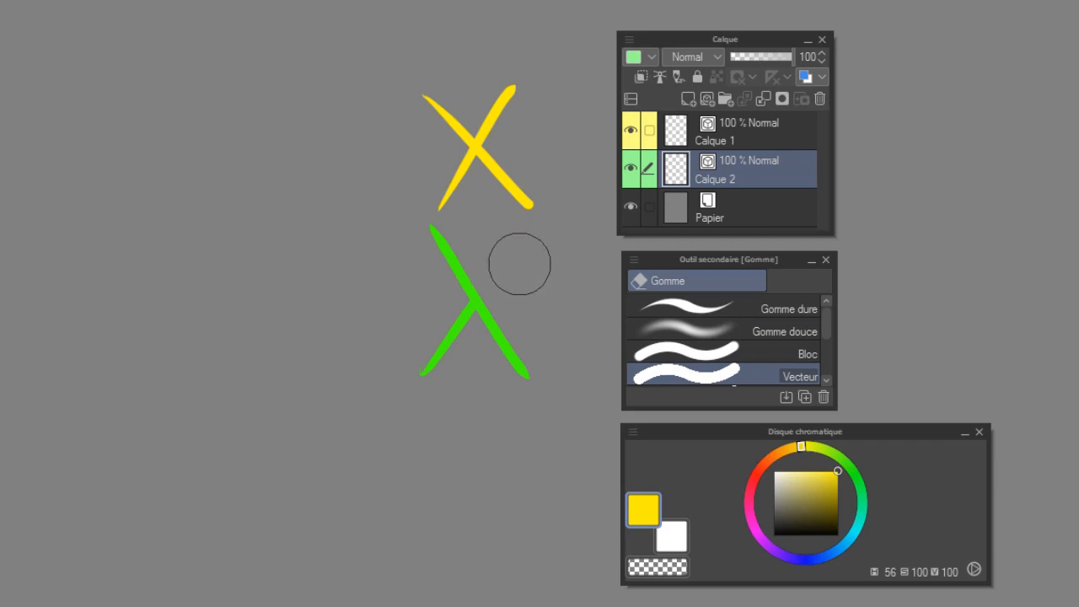
Step: Paint over the yellow X's upper-right arm on Calque 1 using the Crayon with transparent colour
click(741, 135)
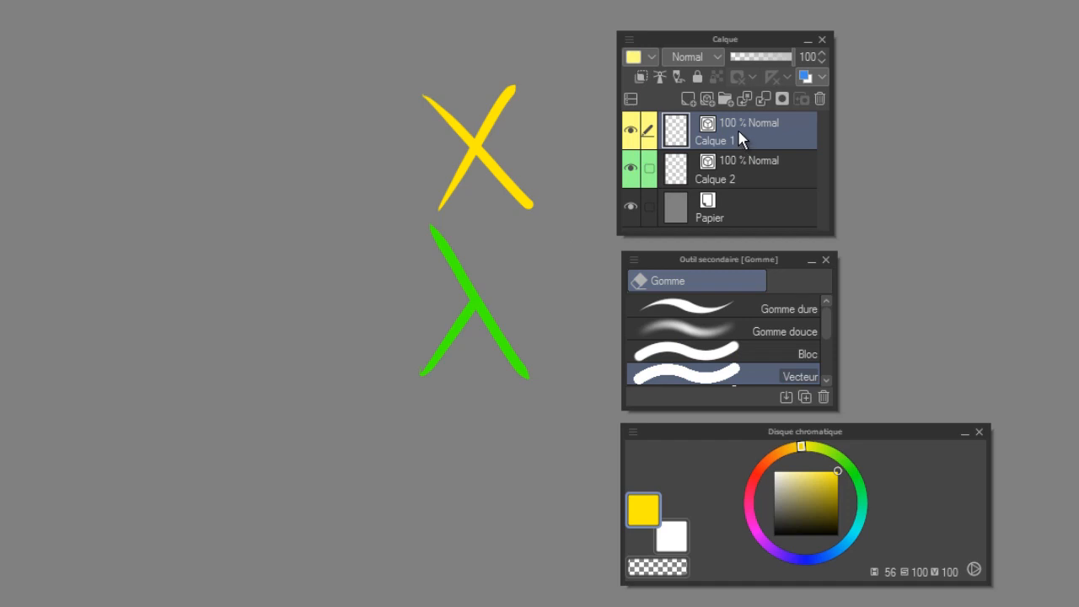
key(p)
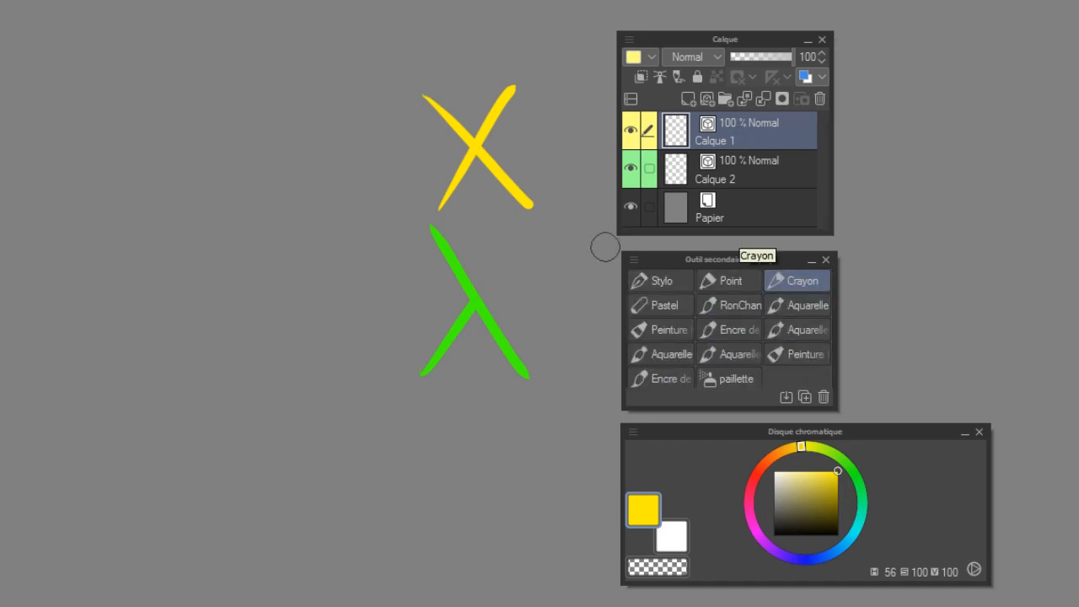
click(660, 570)
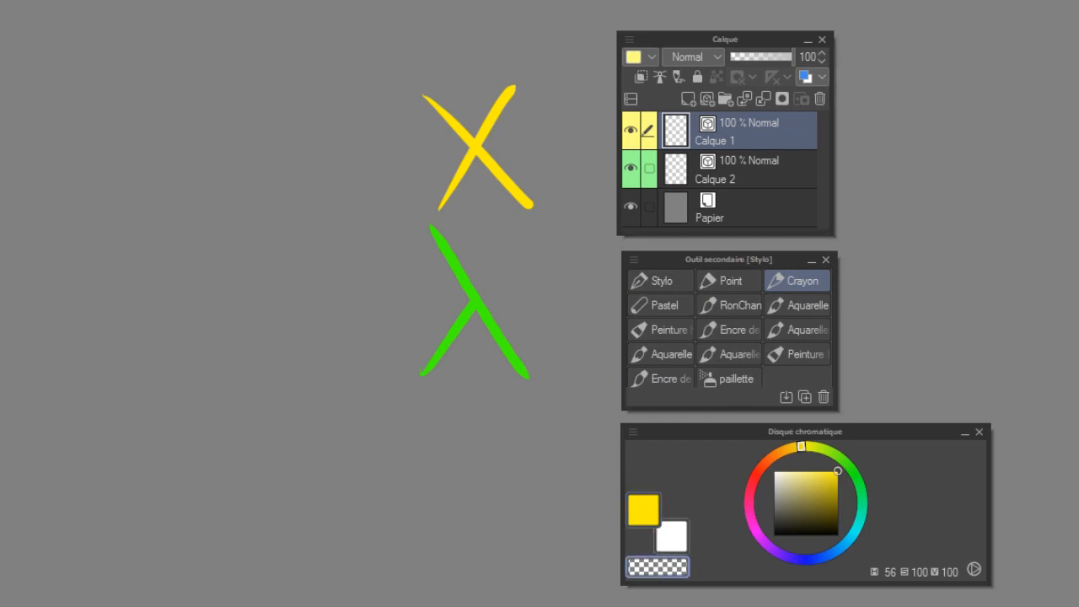
mouse_move(477, 113)
mouse_down()
mouse_move(498, 143)
mouse_move(515, 78)
mouse_up()
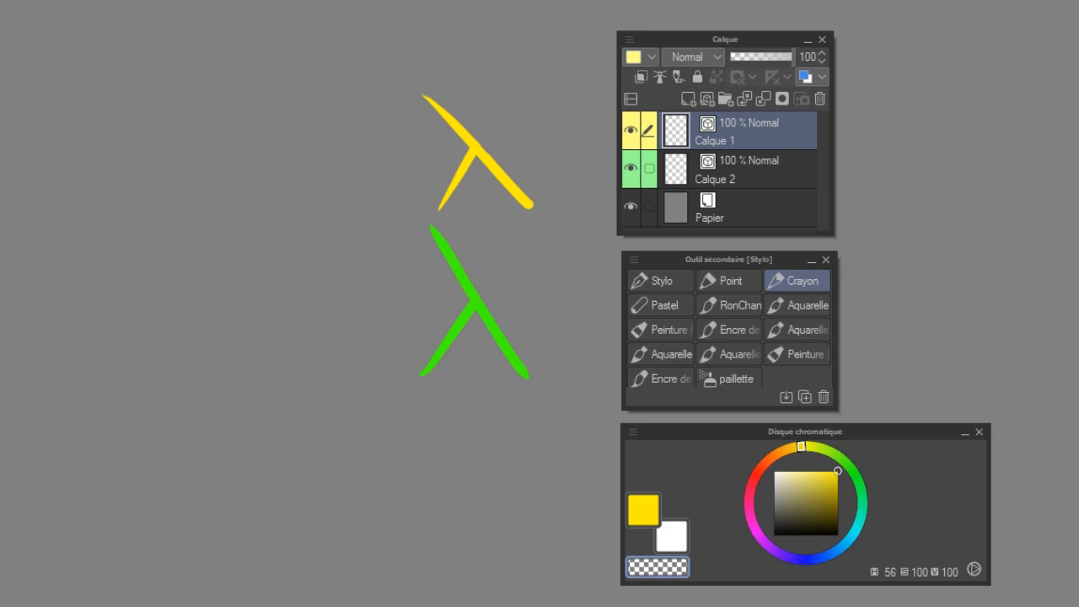
Step: Inspect the control points of the long green stroke on Calque 2 with the Objet tool
key(o)
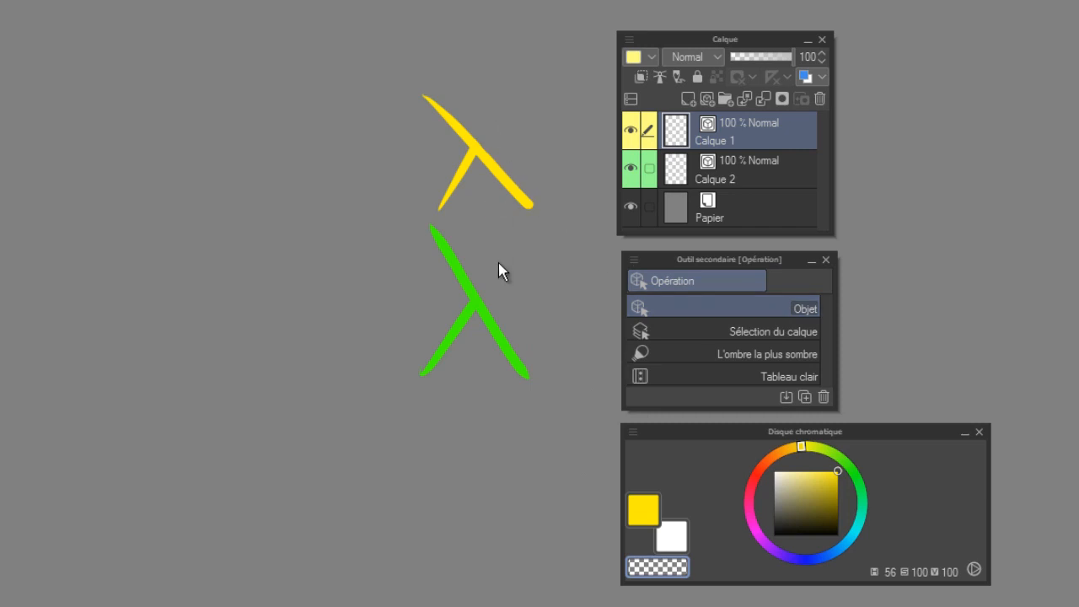
click(503, 340)
click(520, 363)
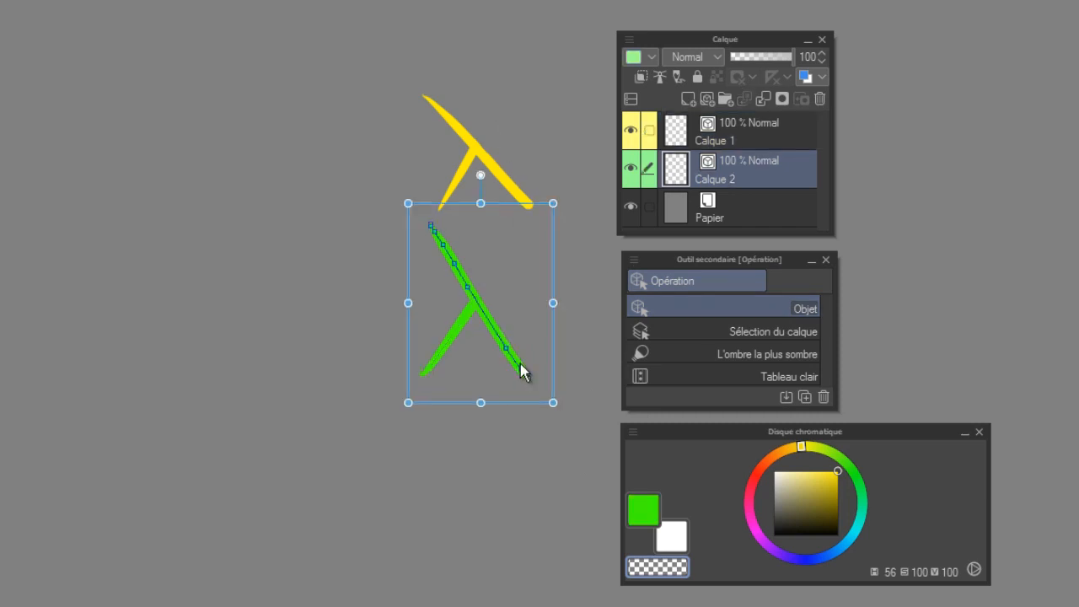
click(504, 295)
Step: Select the transparent stroke on Calque 1 and move it off the yellow X's upper-right arm
click(742, 135)
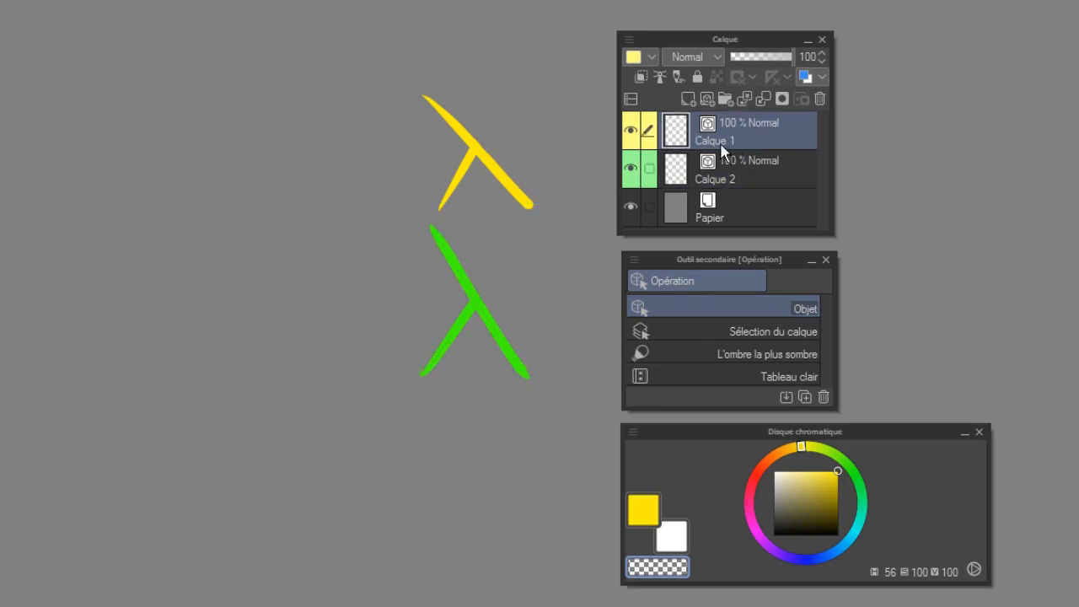
click(493, 120)
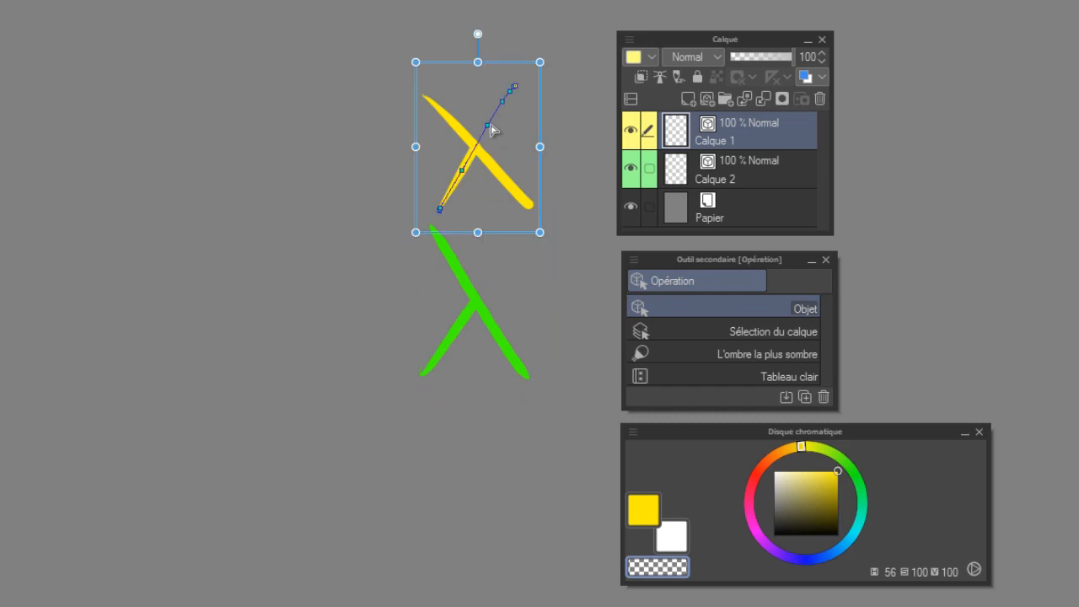
click(520, 123)
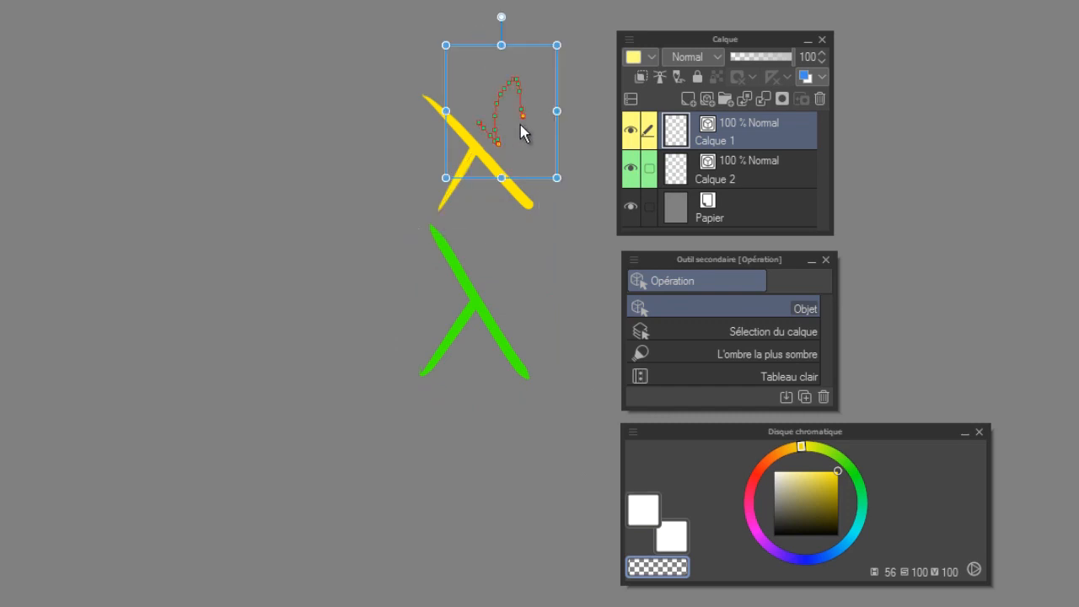
click(523, 107)
mouse_move(523, 105)
mouse_down()
mouse_move(526, 142)
mouse_move(537, 125)
mouse_up()
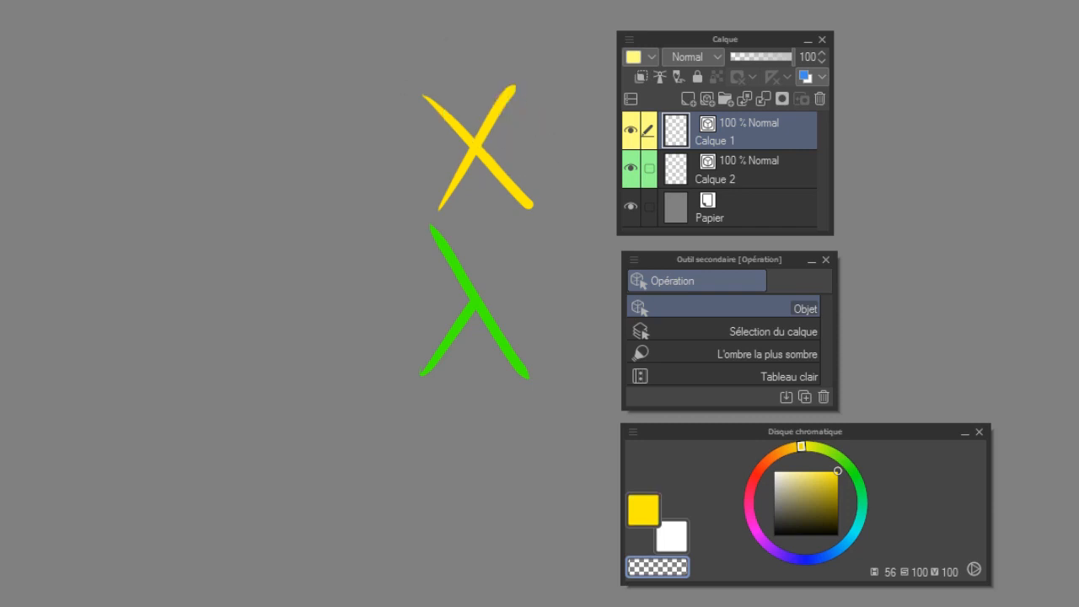
Step: Paint a winding transparent Crayon stroke across the yellow and green shapes on Calque 1 and select it as an object
key(p)
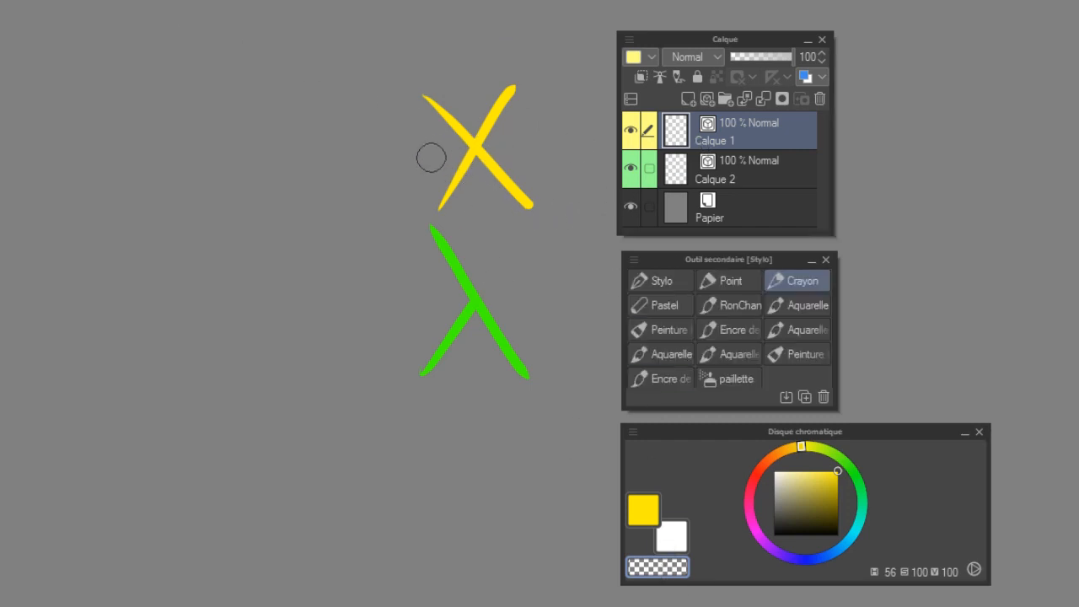
drag(466, 156, 525, 202)
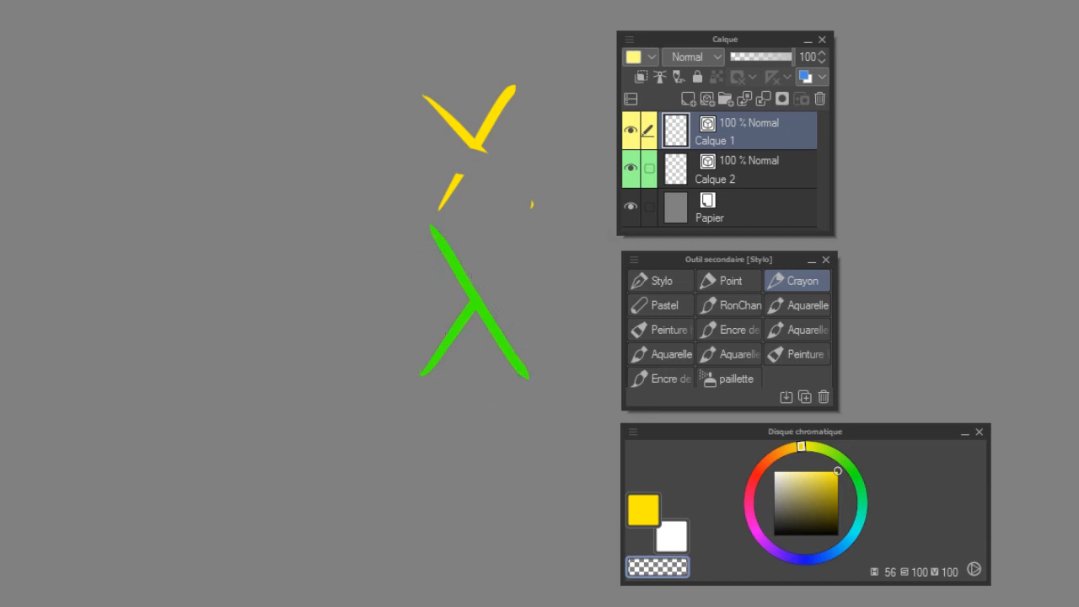
key(o)
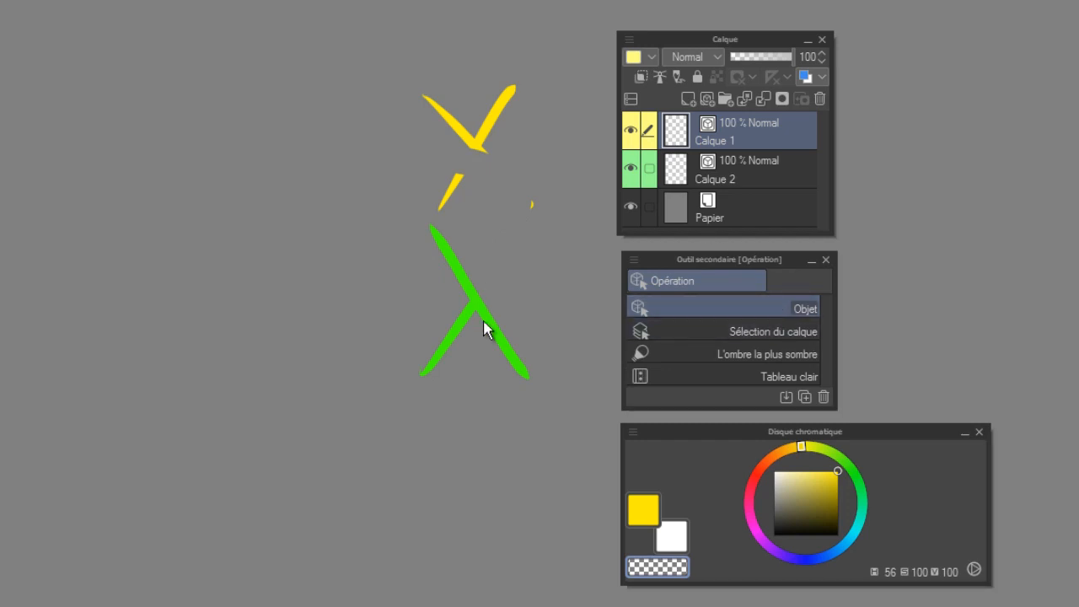
click(494, 290)
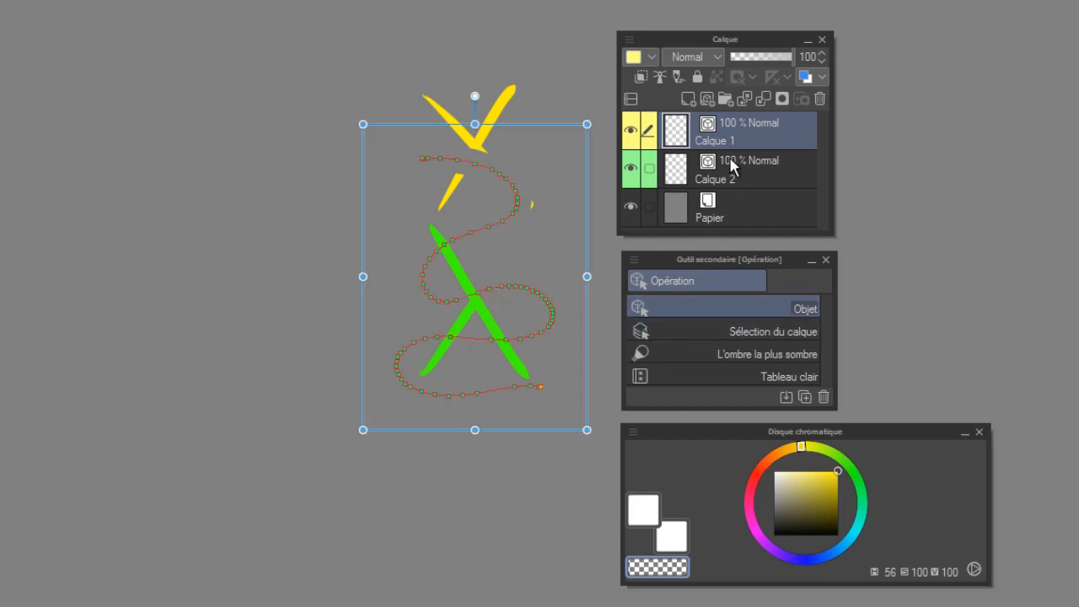
Step: Merge Calque 1 with the vector layer below it
click(761, 124)
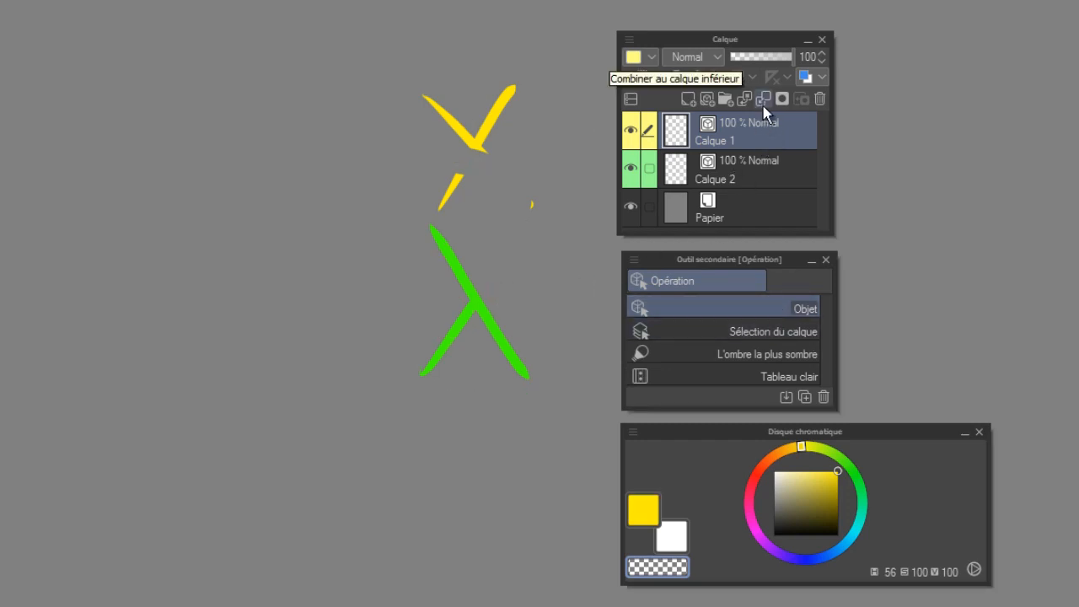
click(761, 98)
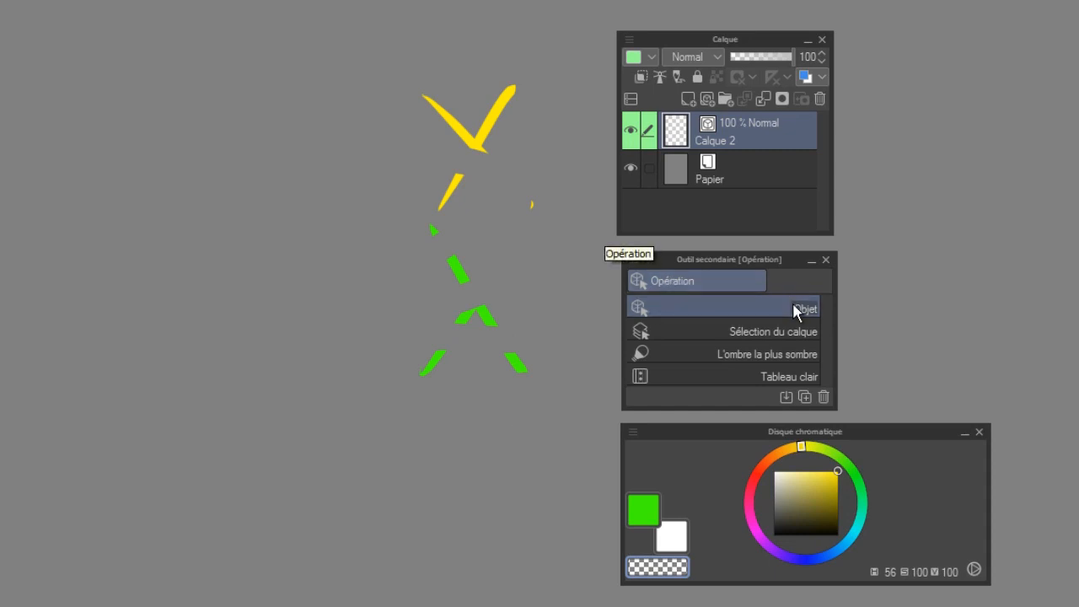
Step: Select both green strokes on Calque 2, delete them, and undo the deletion
click(433, 365)
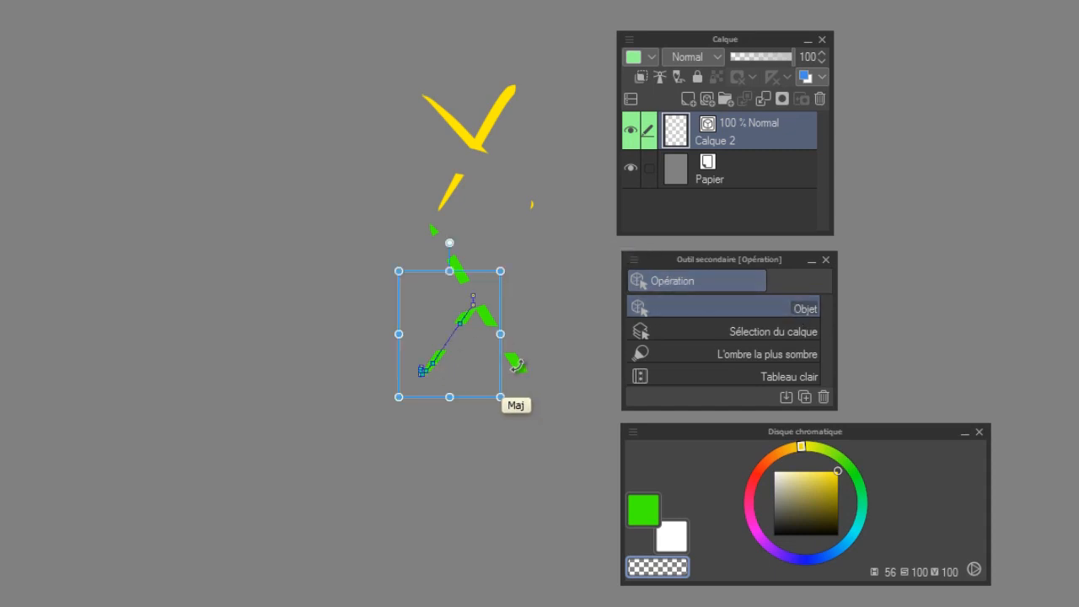
shift+click(520, 371)
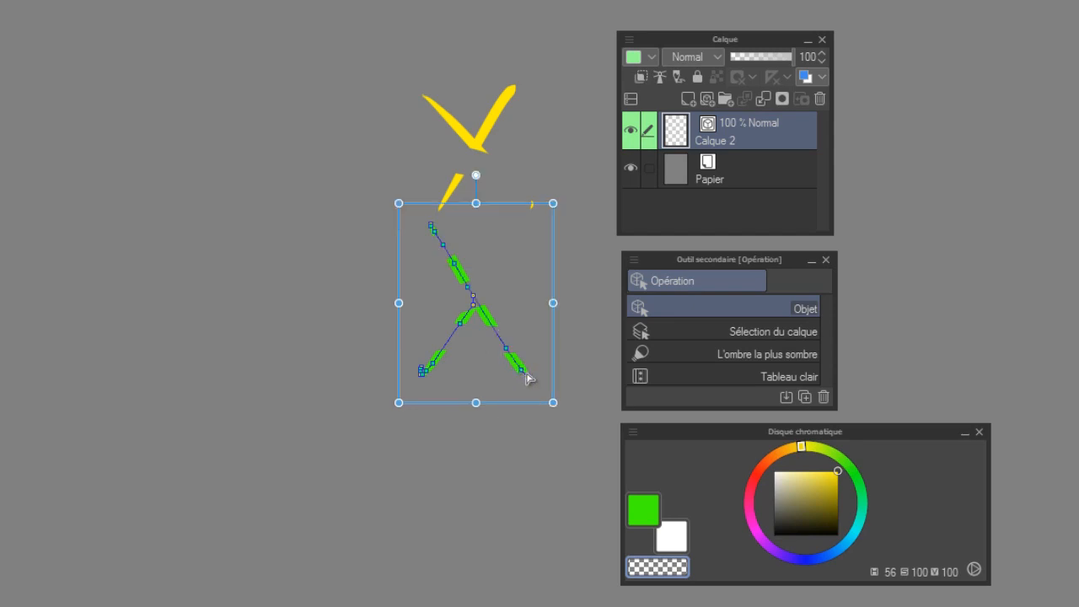
key(Delete)
key(ctrl+z)
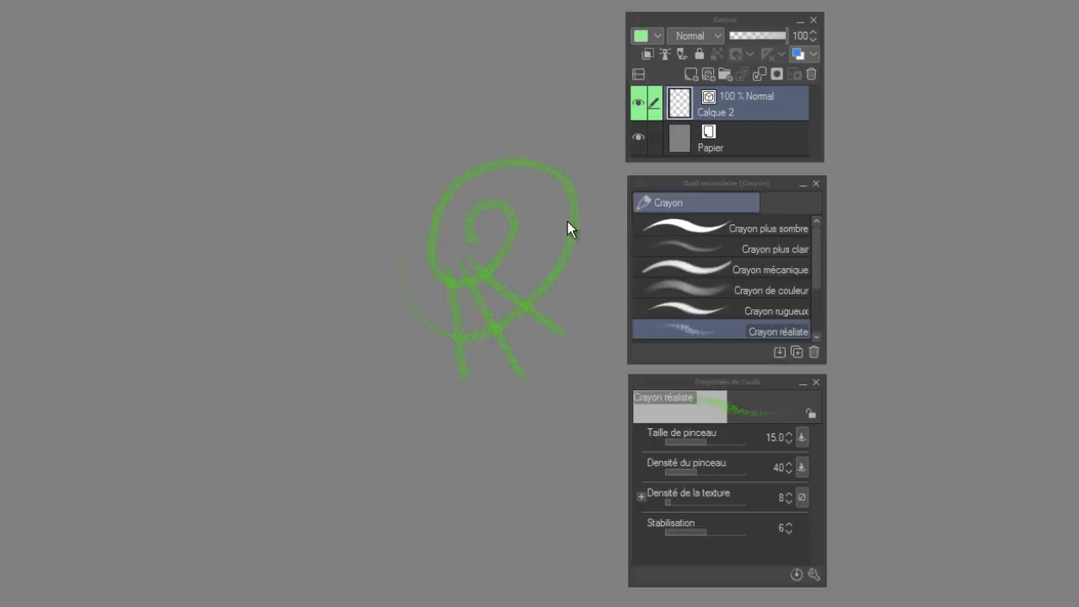
Step: Register the current brush shape of Crayon plus sombre as a preset in its detailed Forme du pinceau settings
click(787, 229)
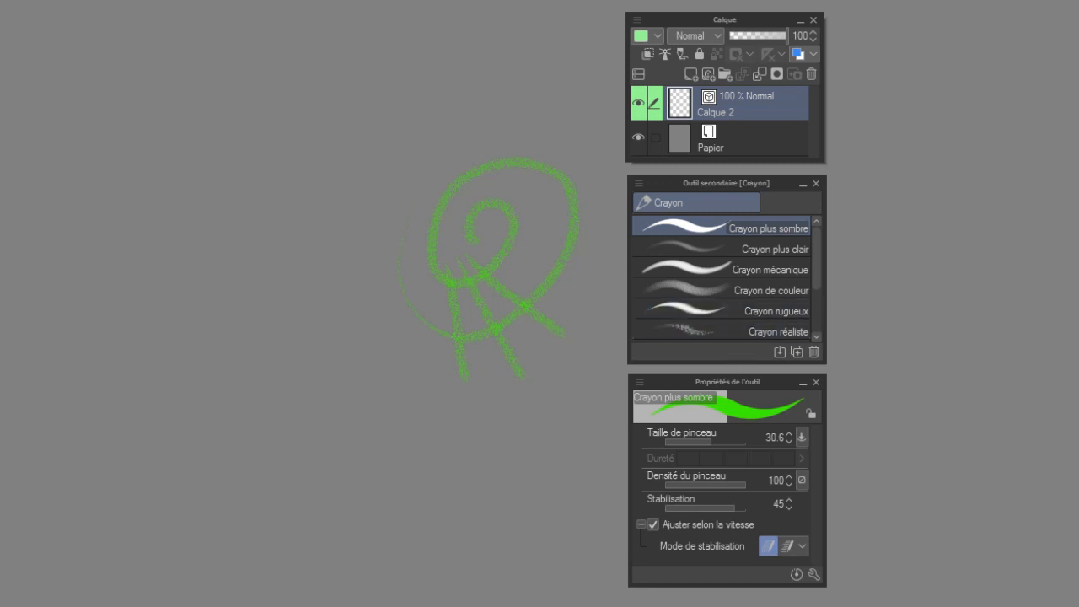
click(816, 574)
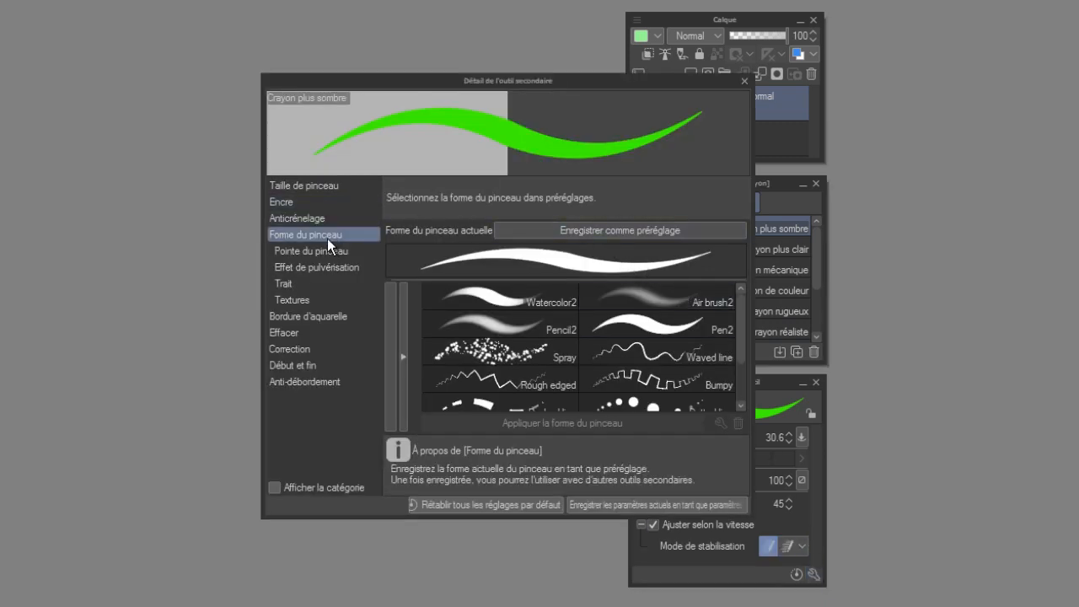
click(685, 231)
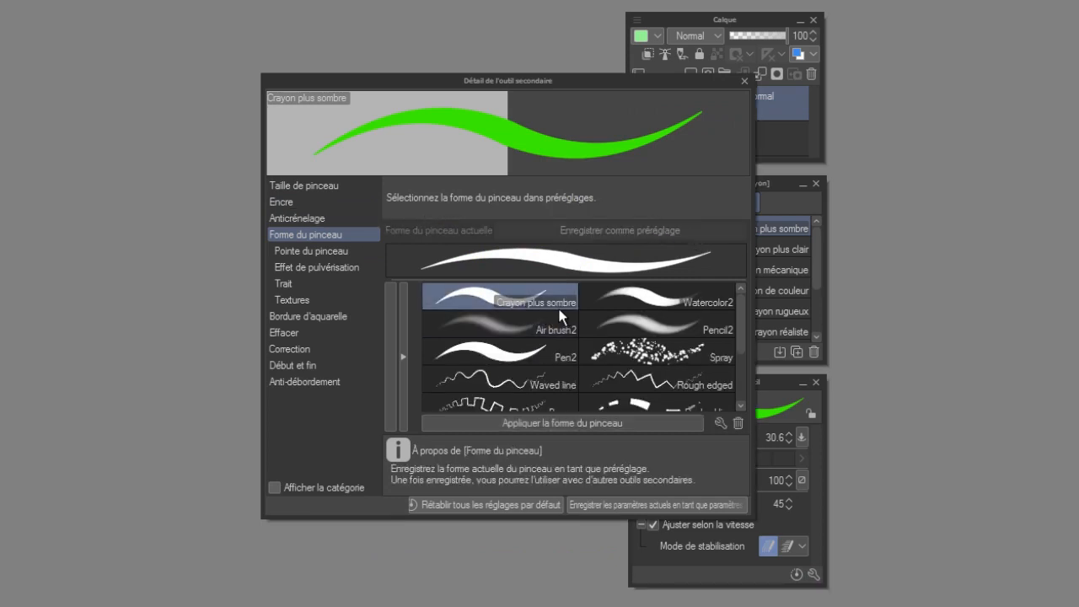
click(745, 81)
Step: Select the green spiral stroke as an object and apply the Crayon plus sombre brush shape to it
key(o)
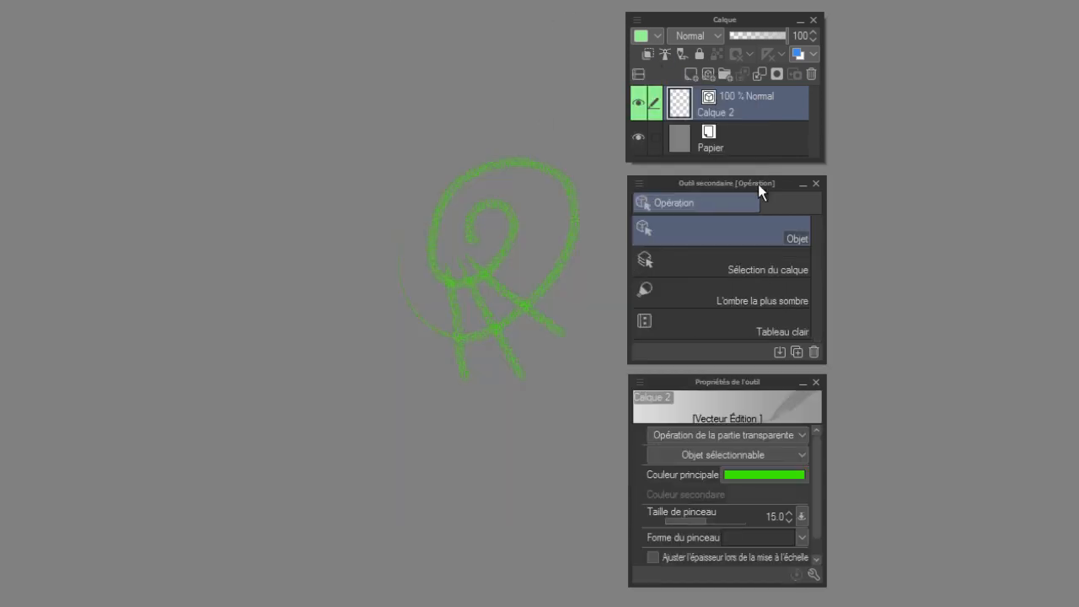
click(562, 255)
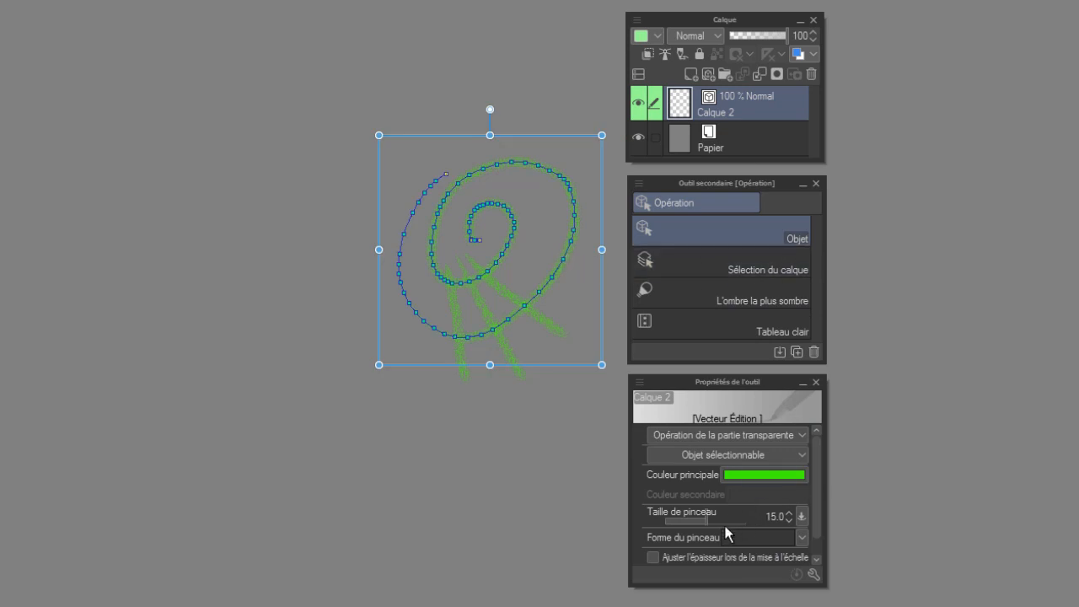
click(804, 540)
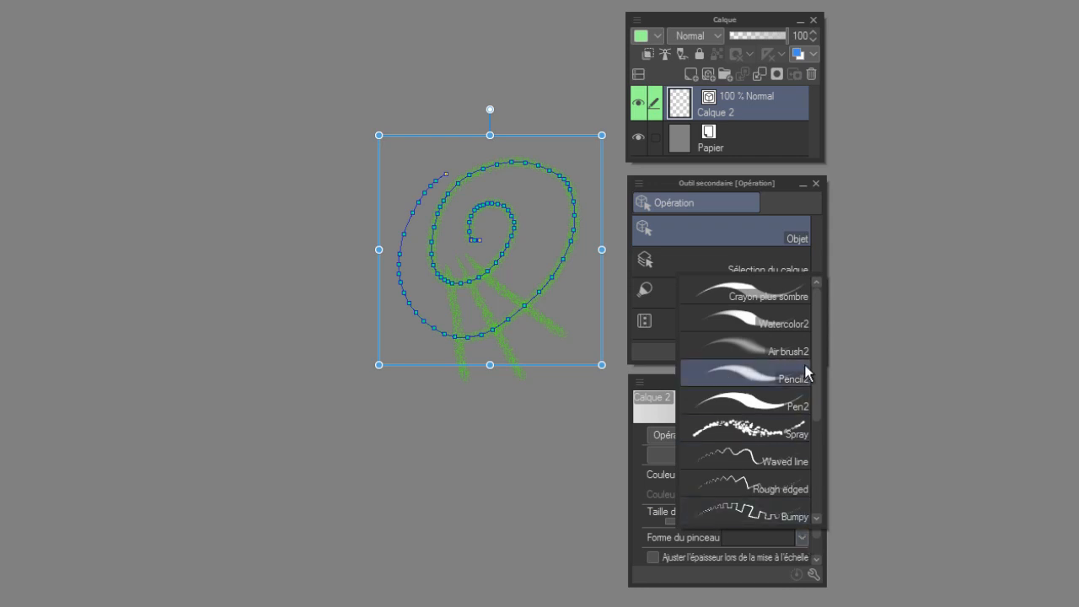
click(795, 290)
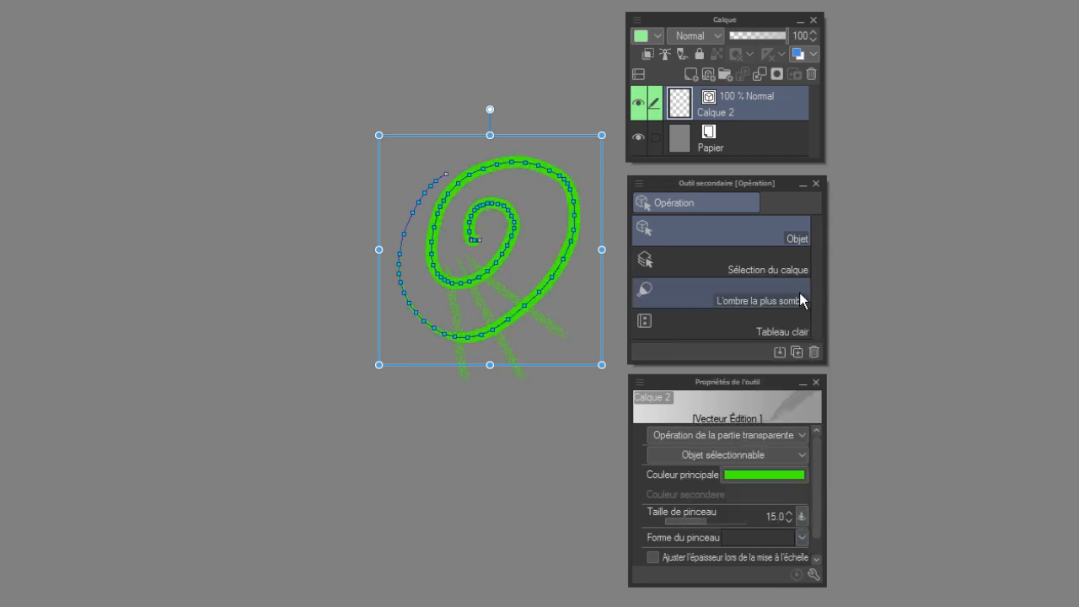
Step: Examine the Forme du pinceau presets and their visibility toggle in the selected stroke's detailed settings
click(814, 574)
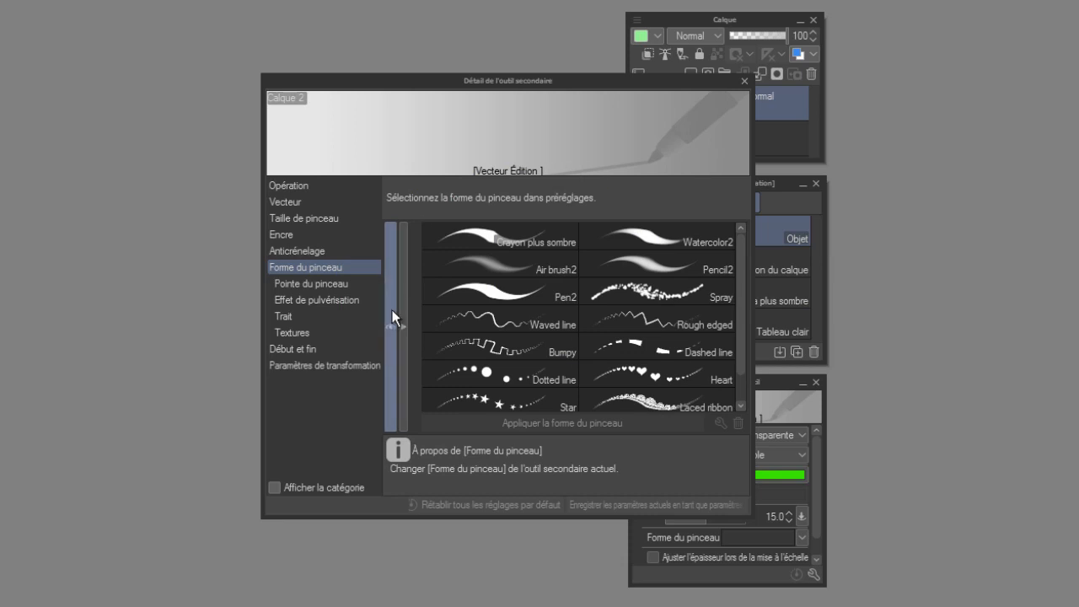
click(389, 348)
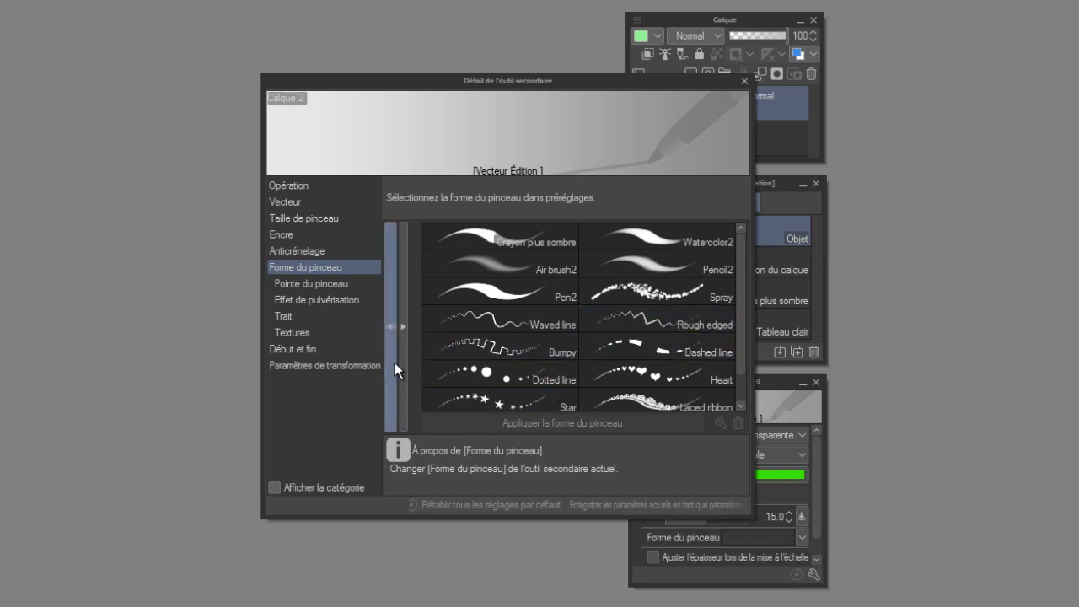
click(743, 81)
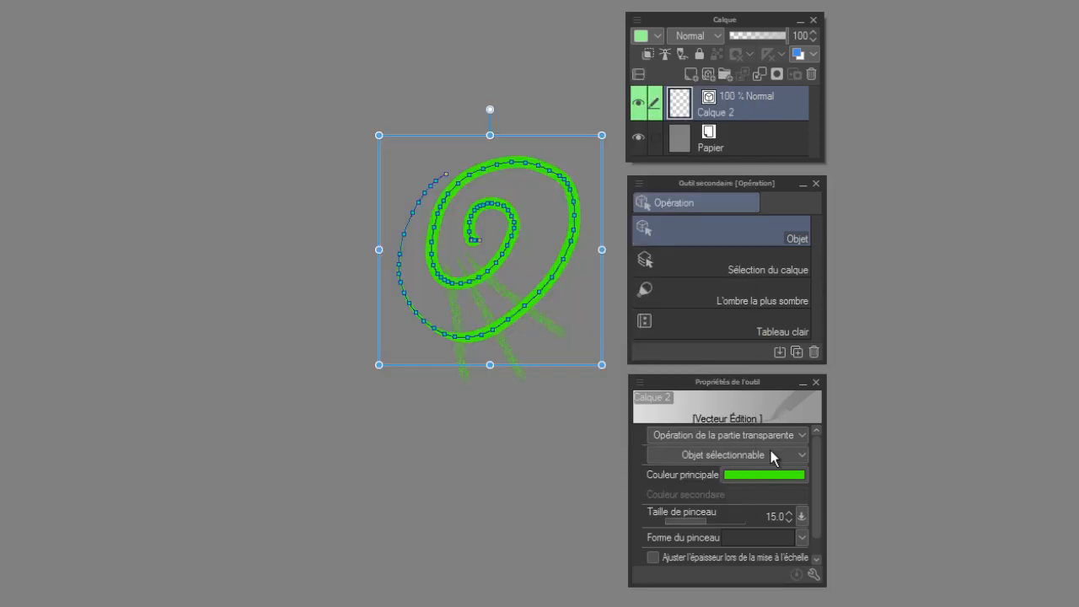
click(801, 538)
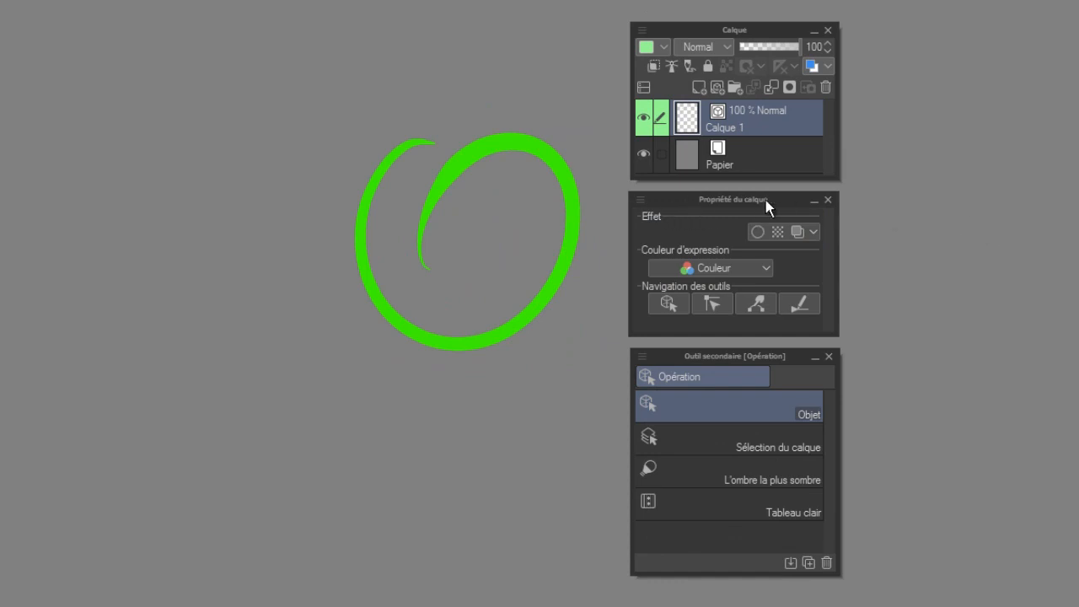
Step: Pull the green loop's right side outward with added control points, then remove the points above that bulge using Supprimer le point de contrôle
click(718, 302)
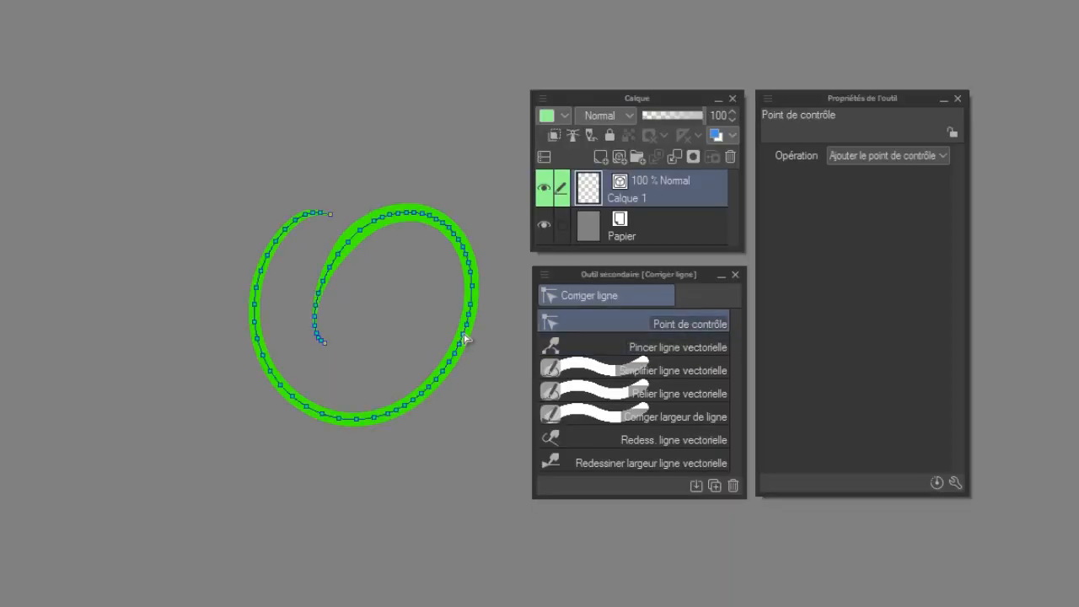
mouse_move(465, 339)
mouse_down()
mouse_move(481, 351)
mouse_move(492, 330)
mouse_up()
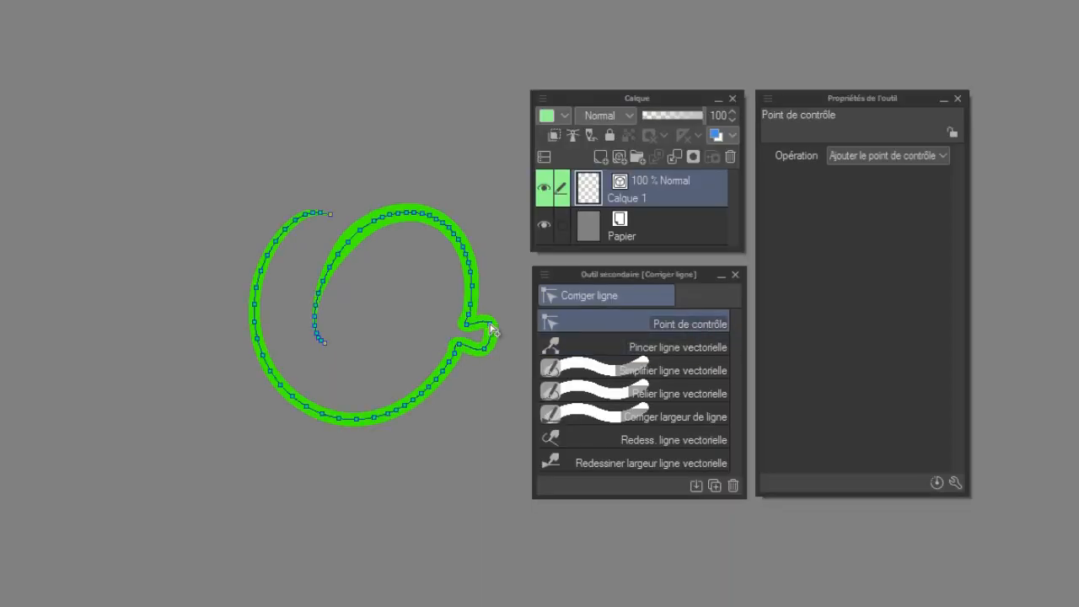
click(941, 156)
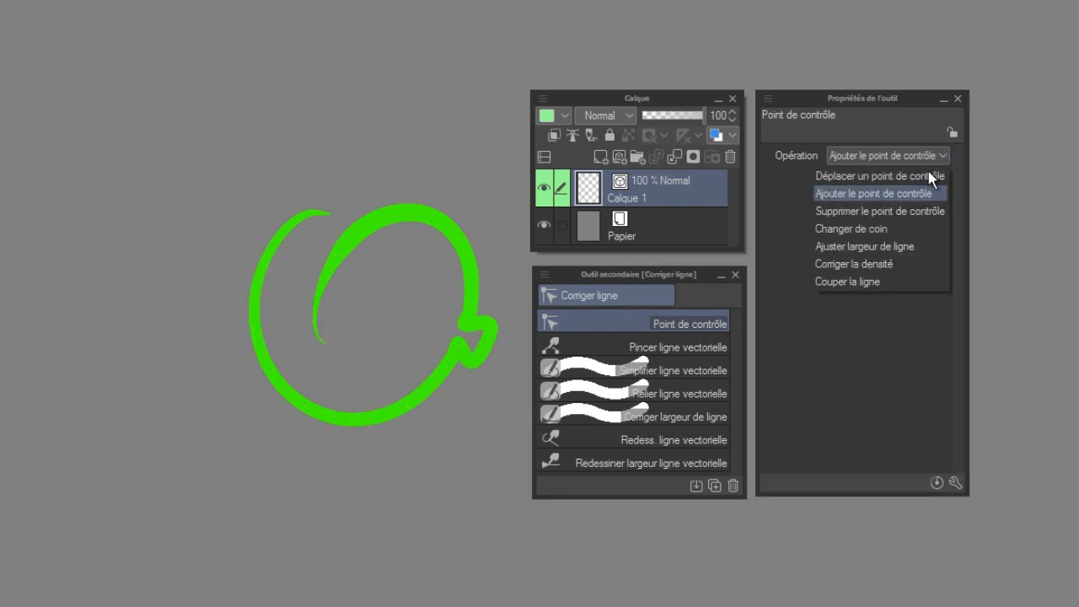
click(925, 213)
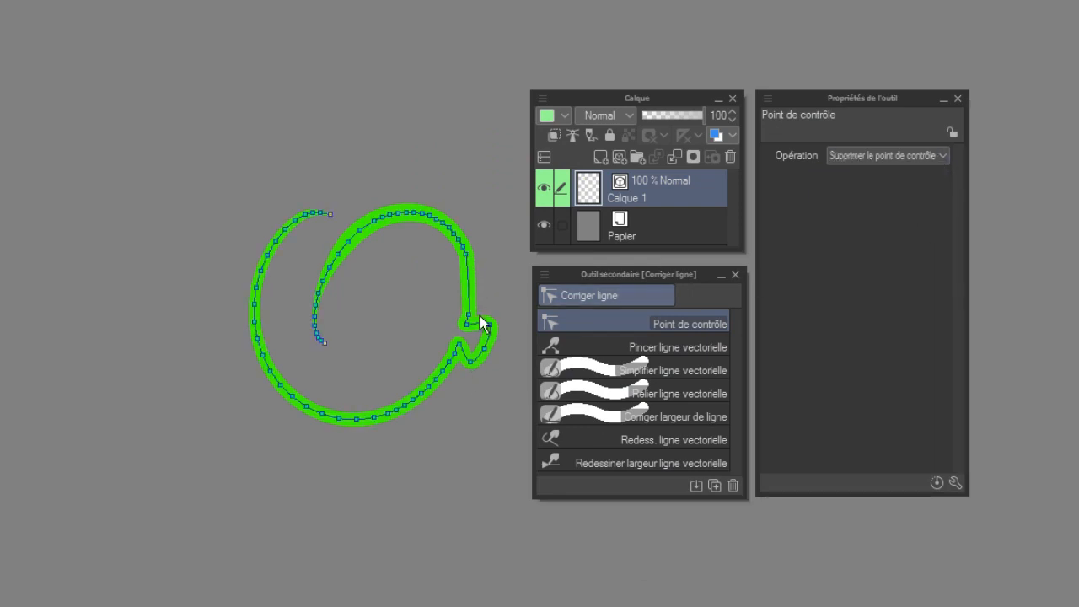
Step: Pull the loop's upper-right curve outward with Pincer ligne vectorielle, the second time with a higher Niveau de pincement
click(712, 346)
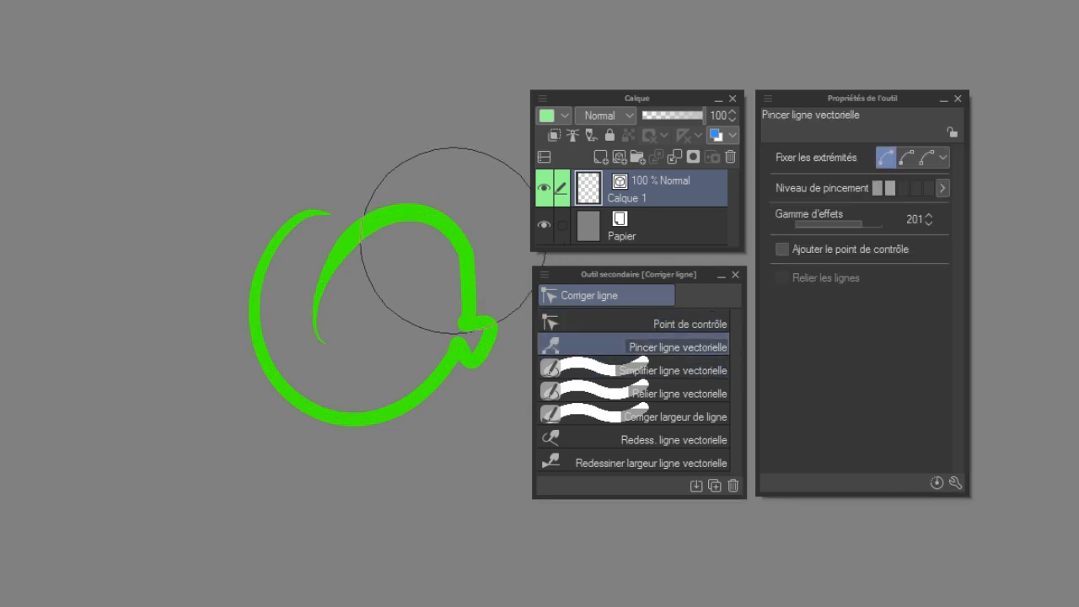
mouse_move(451, 244)
mouse_down()
mouse_move(471, 201)
mouse_move(479, 227)
mouse_move(445, 248)
mouse_move(481, 252)
mouse_move(479, 238)
mouse_move(463, 262)
mouse_up()
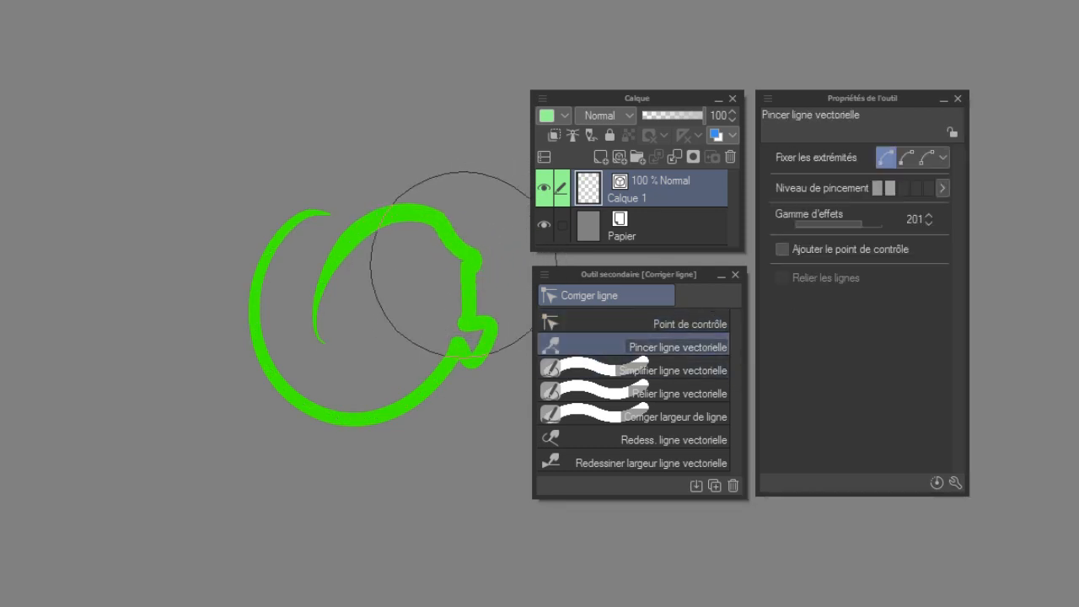
click(929, 187)
mouse_move(433, 253)
mouse_down()
mouse_move(480, 237)
mouse_move(418, 304)
mouse_move(470, 277)
mouse_up()
Step: Reduce the control points along the loop's top arc with Simplifier ligne vectorielle at brush size 50
click(644, 372)
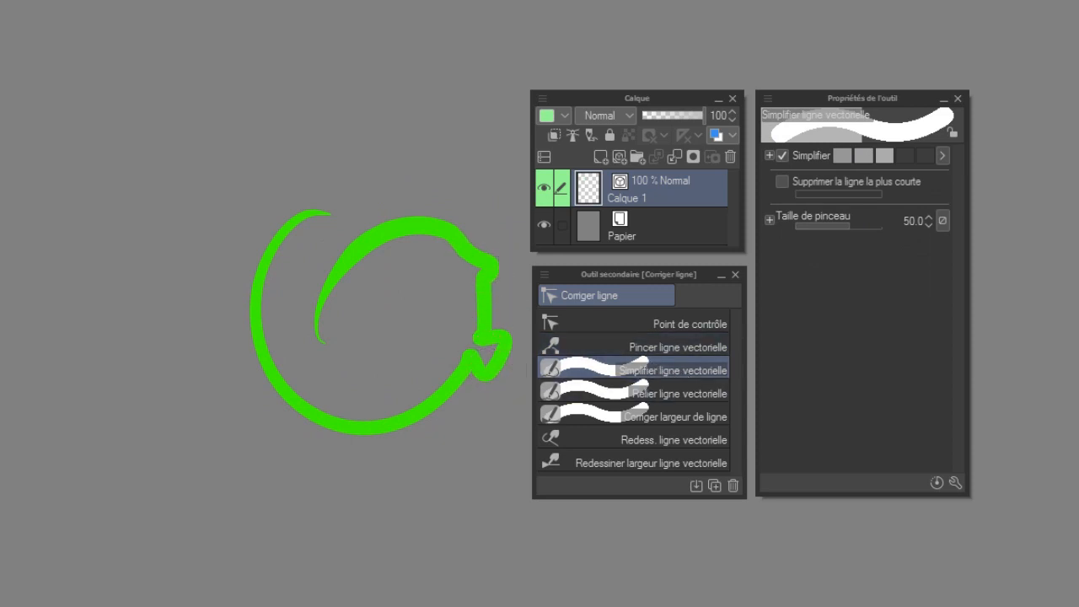
key(ctrl)
mouse_move(381, 235)
mouse_down()
mouse_move(441, 226)
mouse_move(472, 245)
mouse_up()
key(ctrl)
Step: Set Relier la ligne to its highest level, join the broken segments at the loop's lower right, and check the control points
click(710, 395)
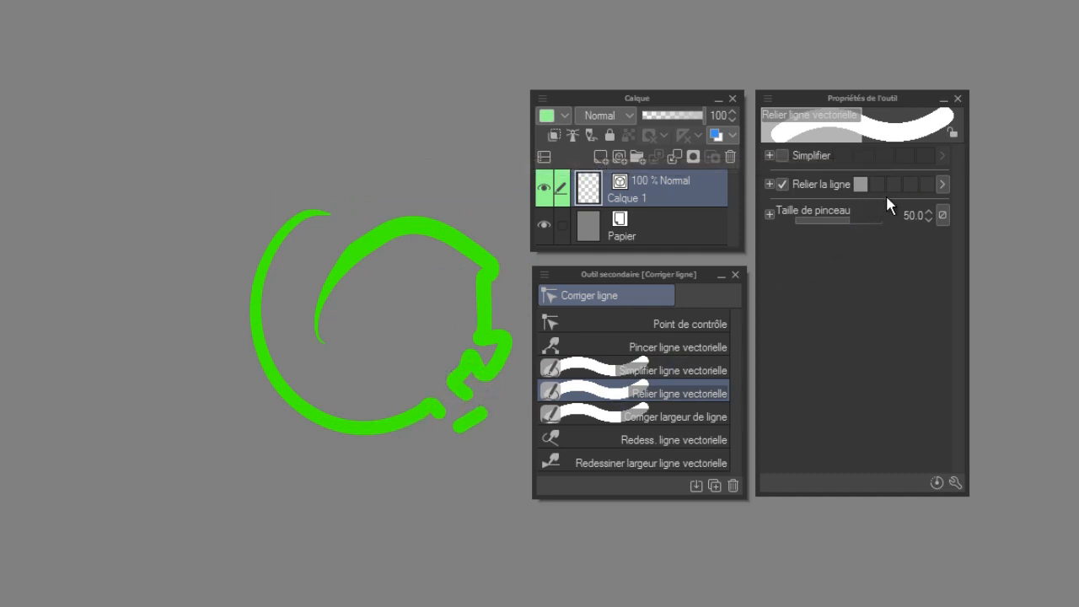
click(925, 187)
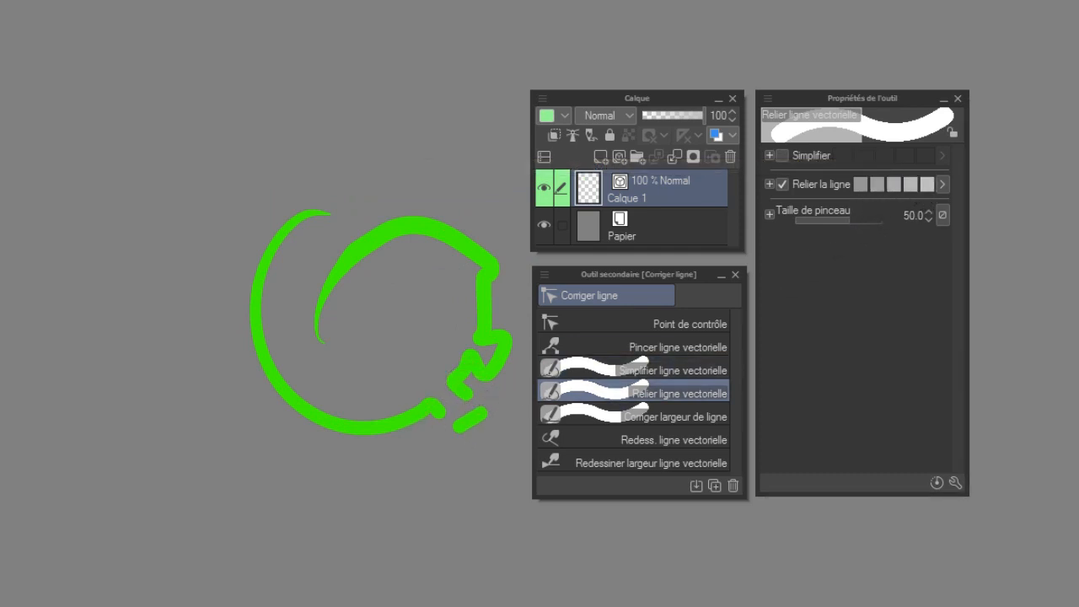
drag(439, 418, 469, 409)
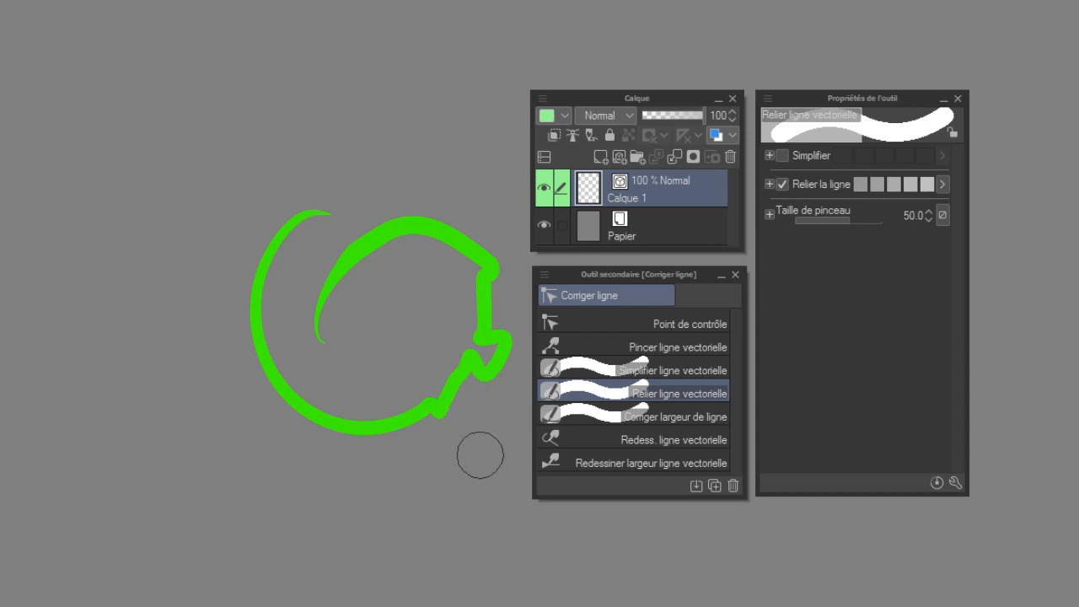
click(603, 322)
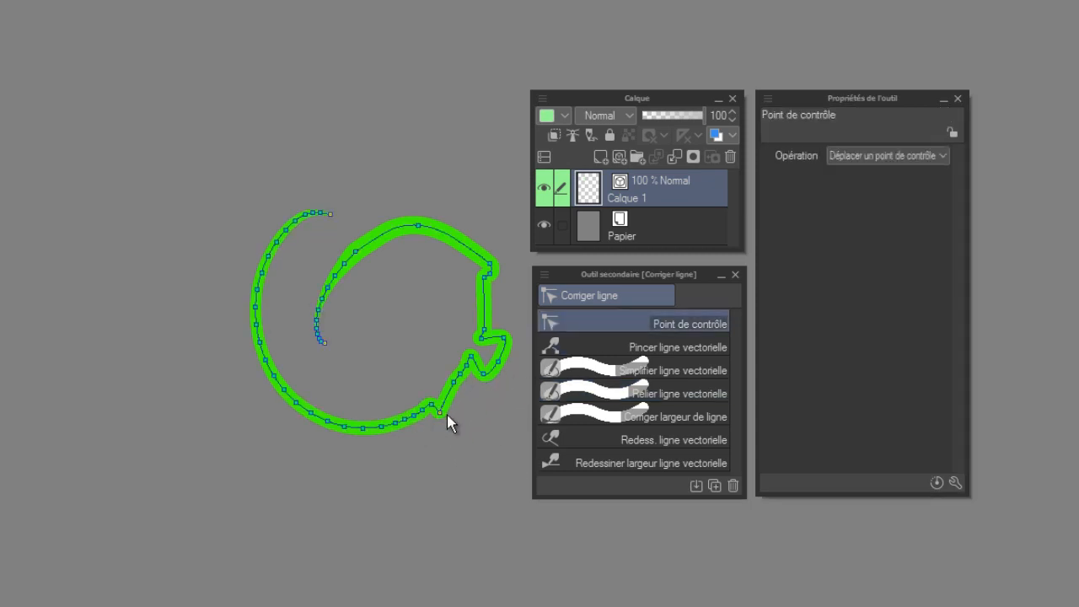
Step: Thin the top arc of the green loop using Corriger largeur de ligne with Affiner set to 1.8
click(699, 414)
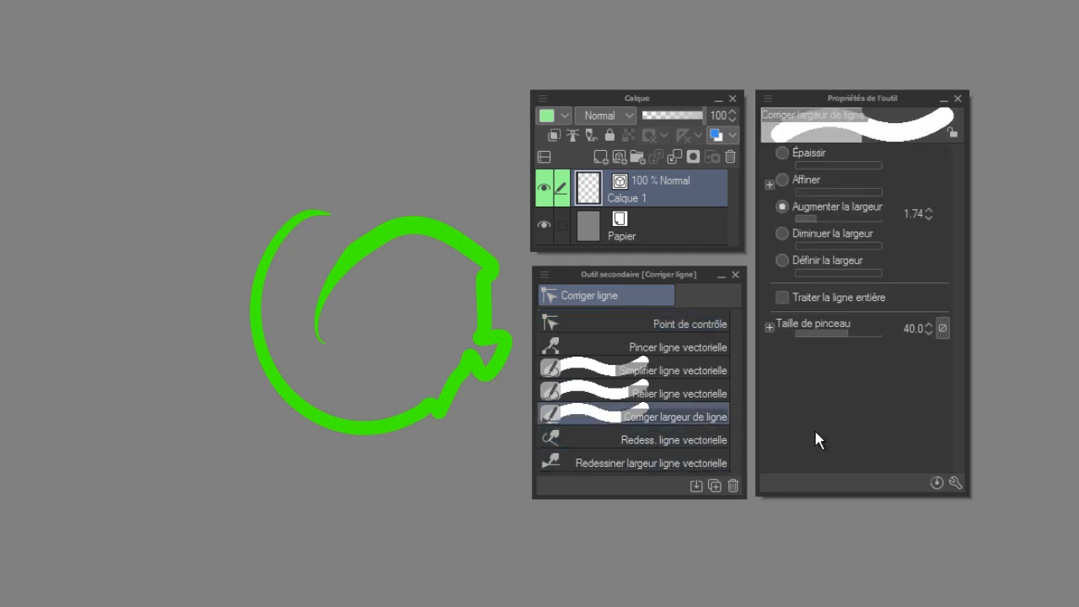
click(785, 180)
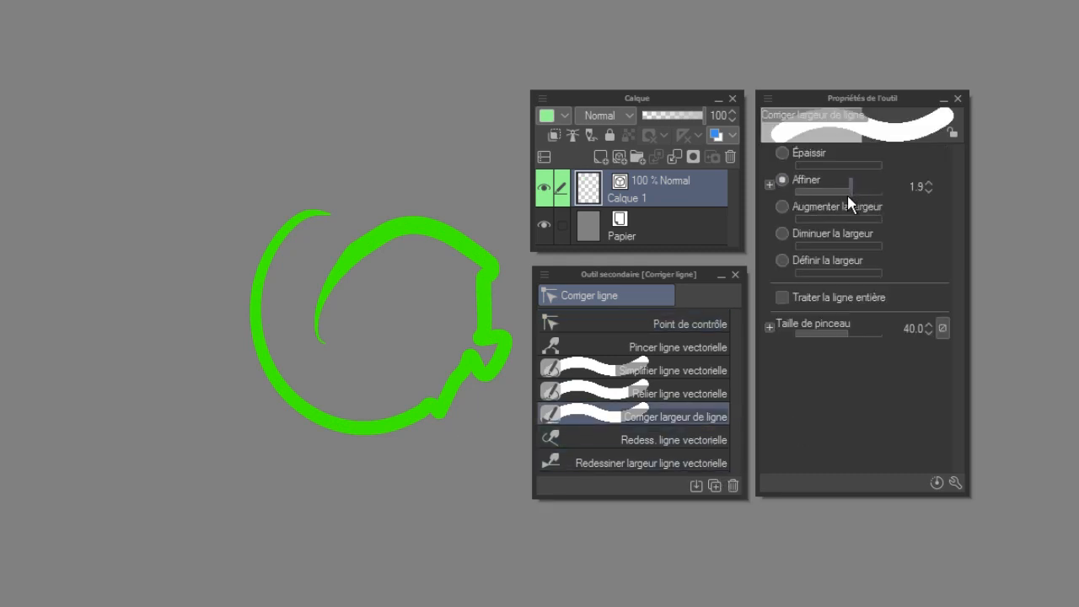
drag(841, 197, 848, 194)
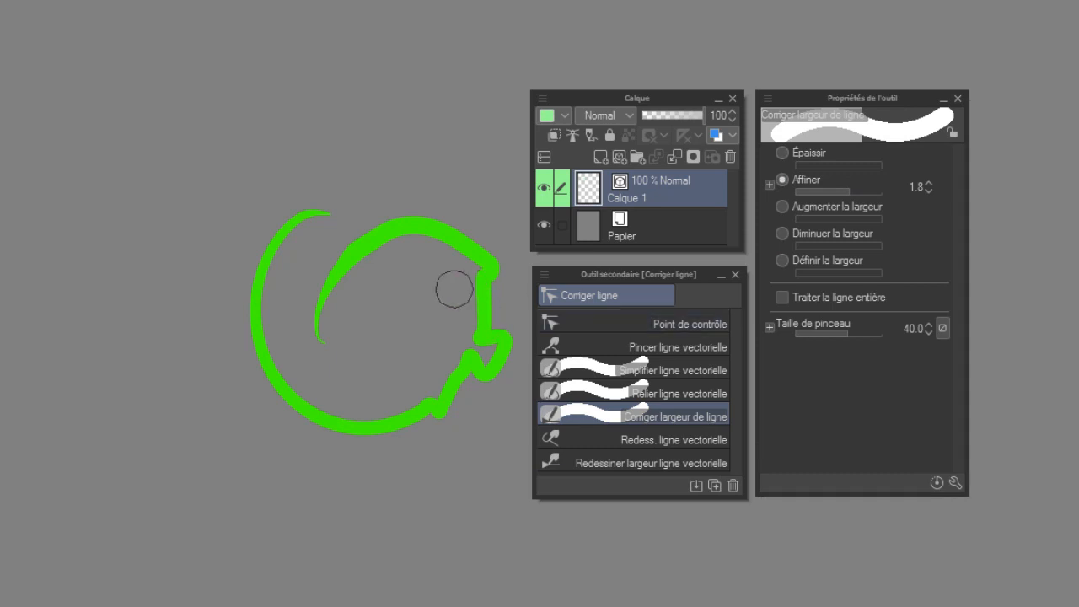
click(436, 229)
click(438, 235)
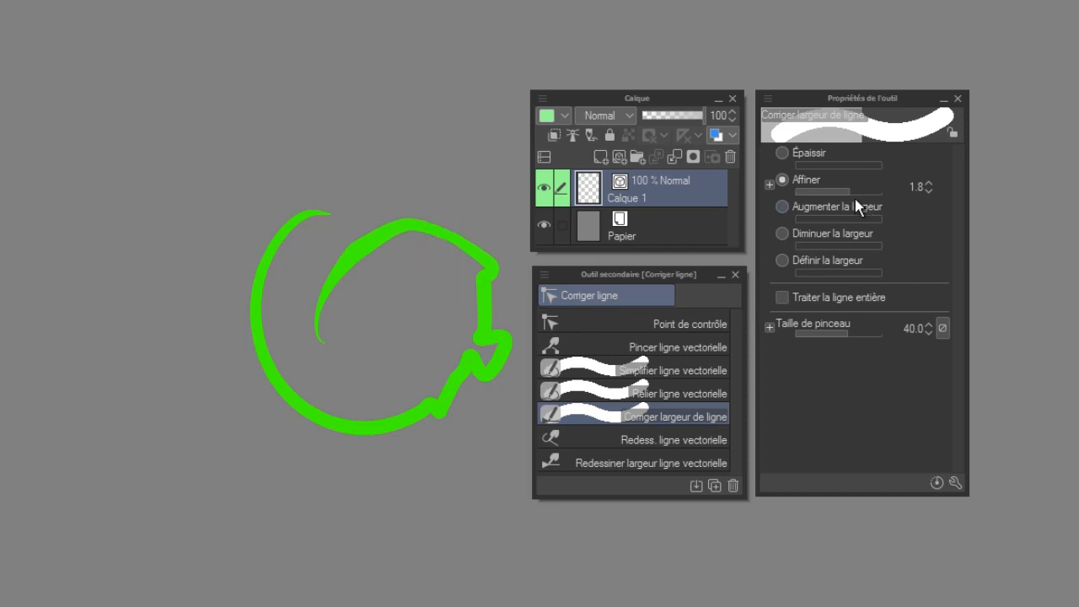
Step: Set Affiner to 5.8 and thin the vertical segment on the loop's right side
drag(854, 199, 870, 201)
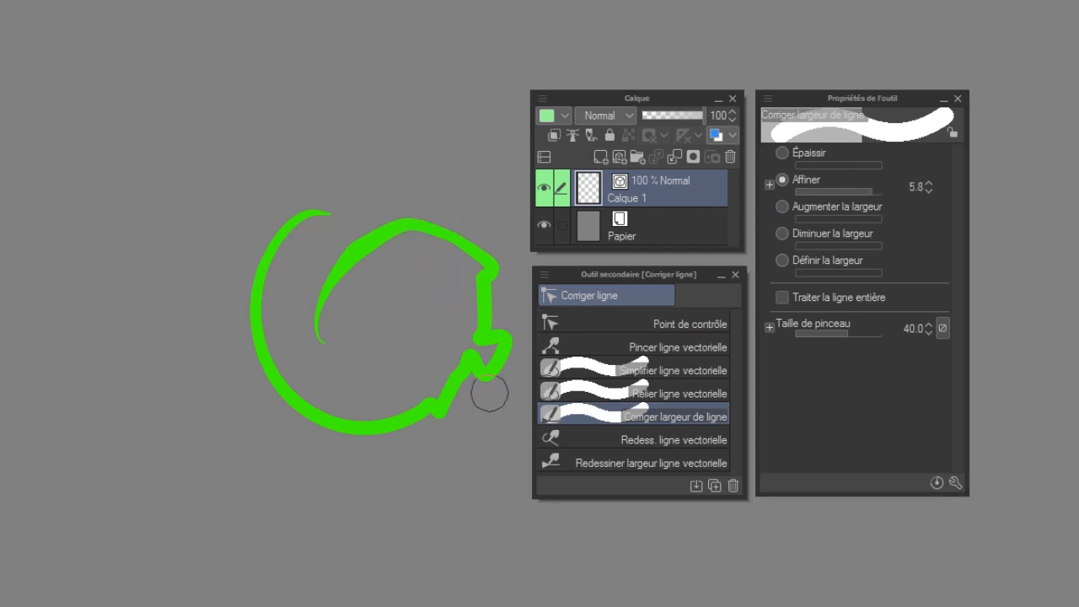
click(494, 306)
click(499, 315)
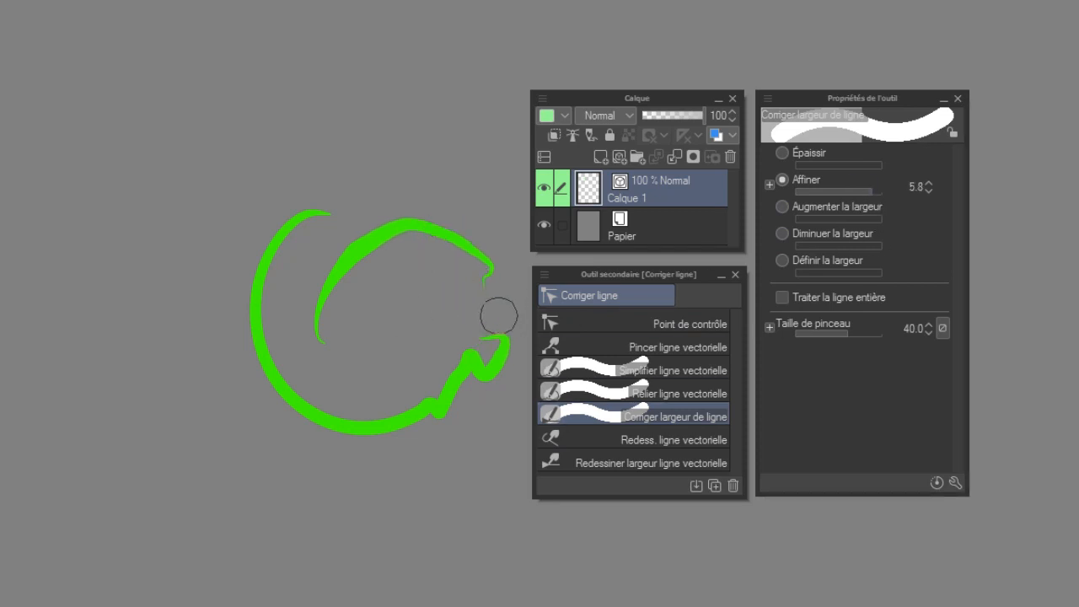
Step: Thicken the loop's upper-left arc using Augmenter la largeur set to 2.94
click(784, 207)
click(837, 217)
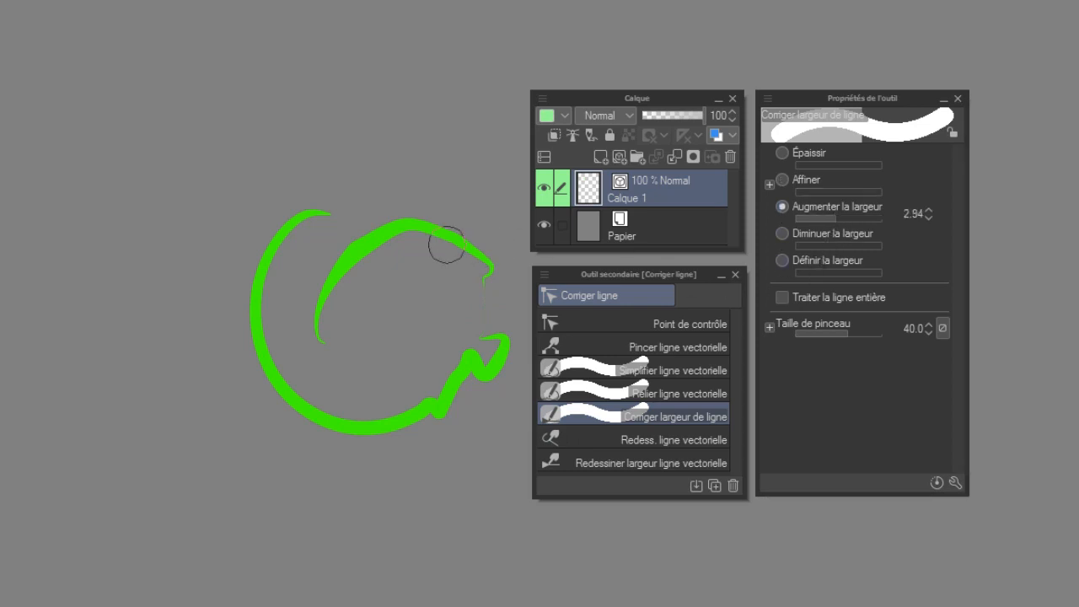
click(375, 248)
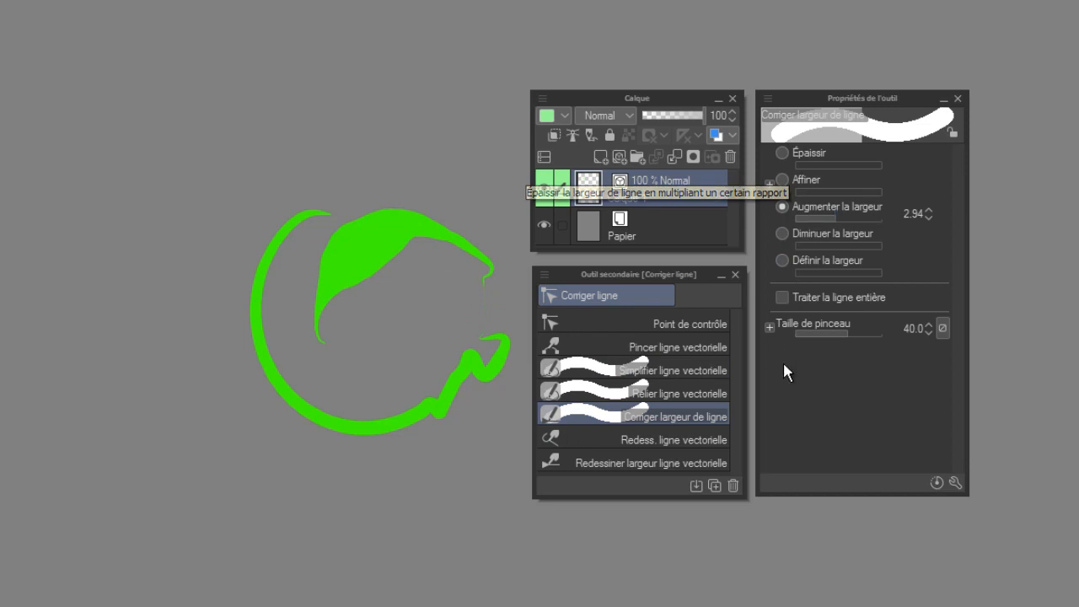
Step: Reshape the green oval with Redess. ligne vectorielle until it closes, and vary its thickness with Redessiner largeur ligne vectorielle at size 37.2
click(687, 439)
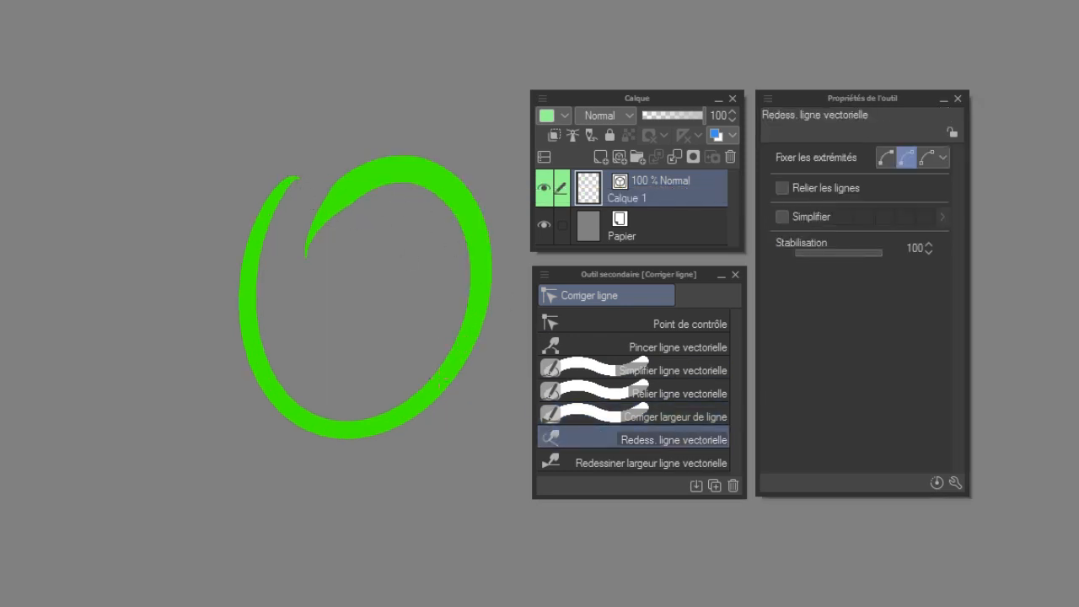
mouse_move(440, 381)
mouse_down()
mouse_move(483, 253)
mouse_move(397, 138)
mouse_move(316, 151)
mouse_move(266, 319)
mouse_up()
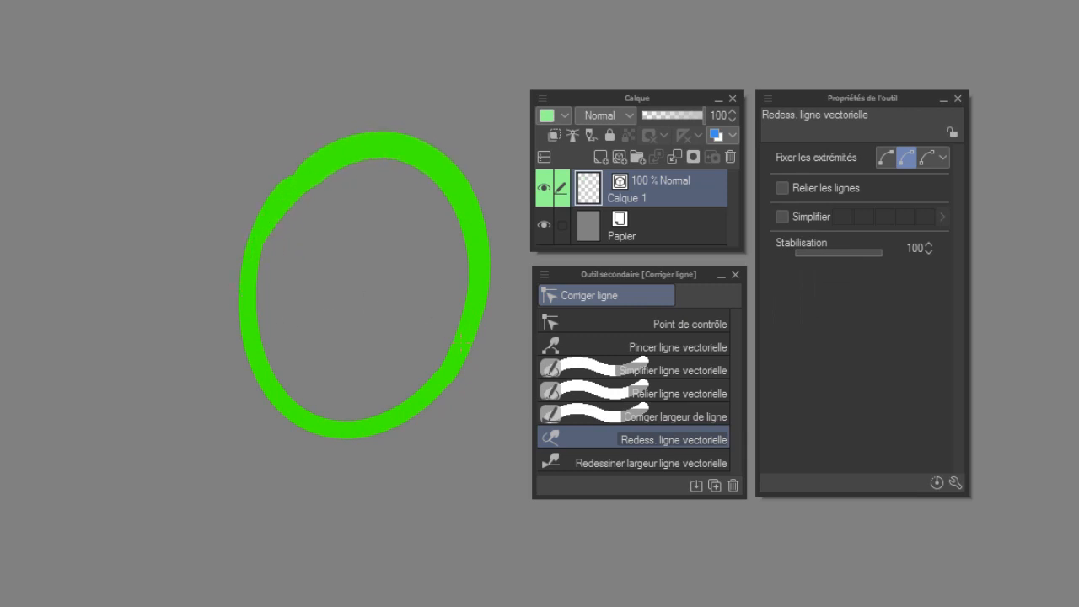
click(638, 465)
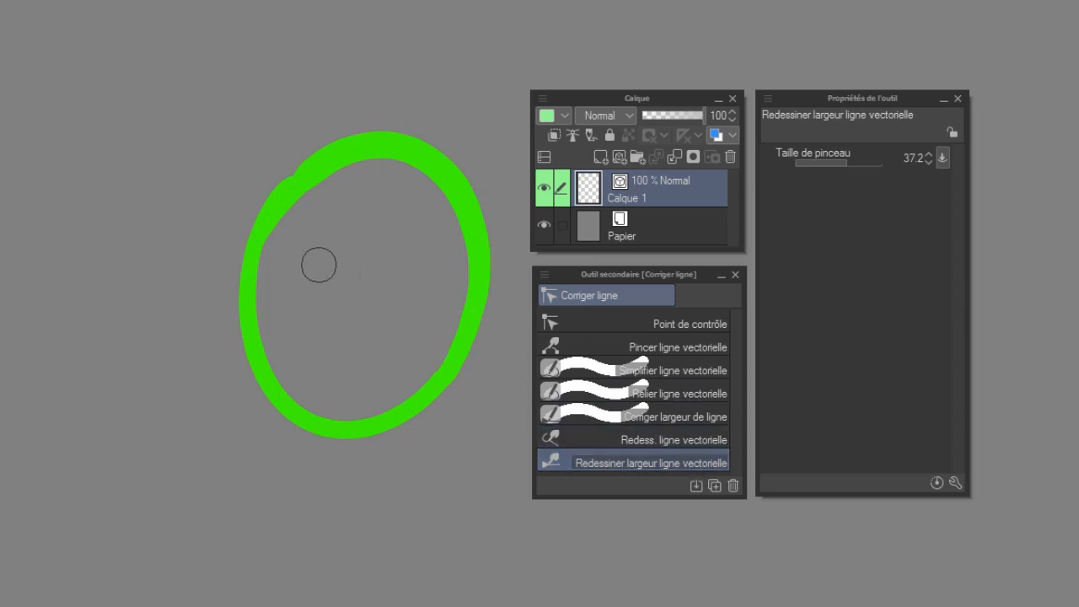
mouse_move(250, 272)
mouse_down()
mouse_move(253, 337)
mouse_move(298, 413)
mouse_move(332, 417)
mouse_move(448, 386)
mouse_move(458, 368)
mouse_move(486, 256)
mouse_move(472, 194)
mouse_move(432, 151)
mouse_move(410, 136)
mouse_move(346, 153)
mouse_move(283, 224)
mouse_up()
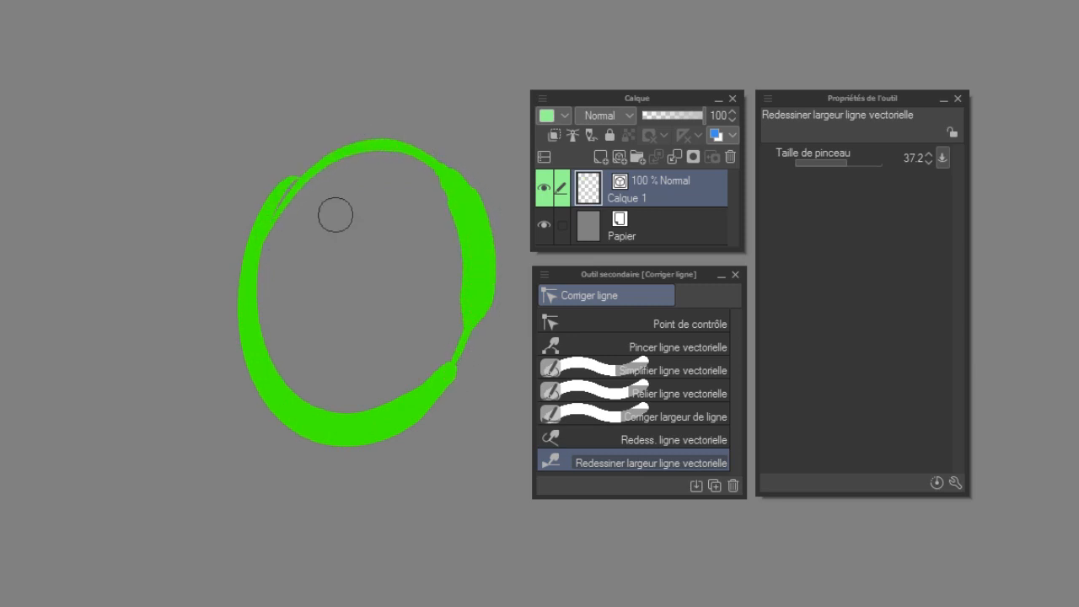